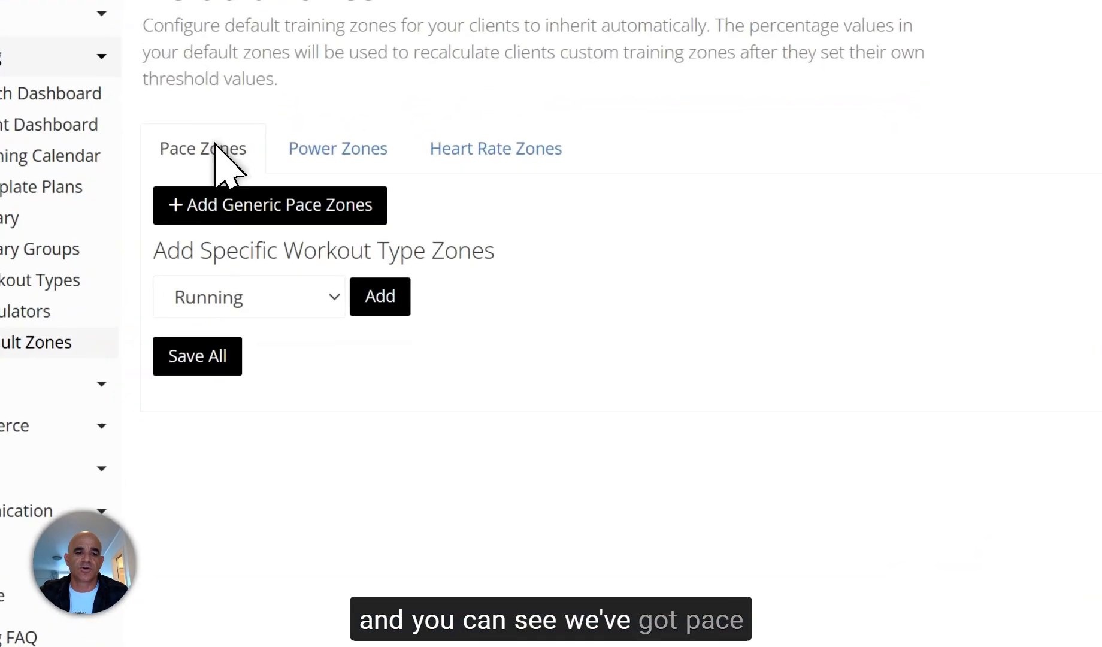
- Look through the power and heart rate default zone categories, then return to the pace zones
left_click(347, 151)
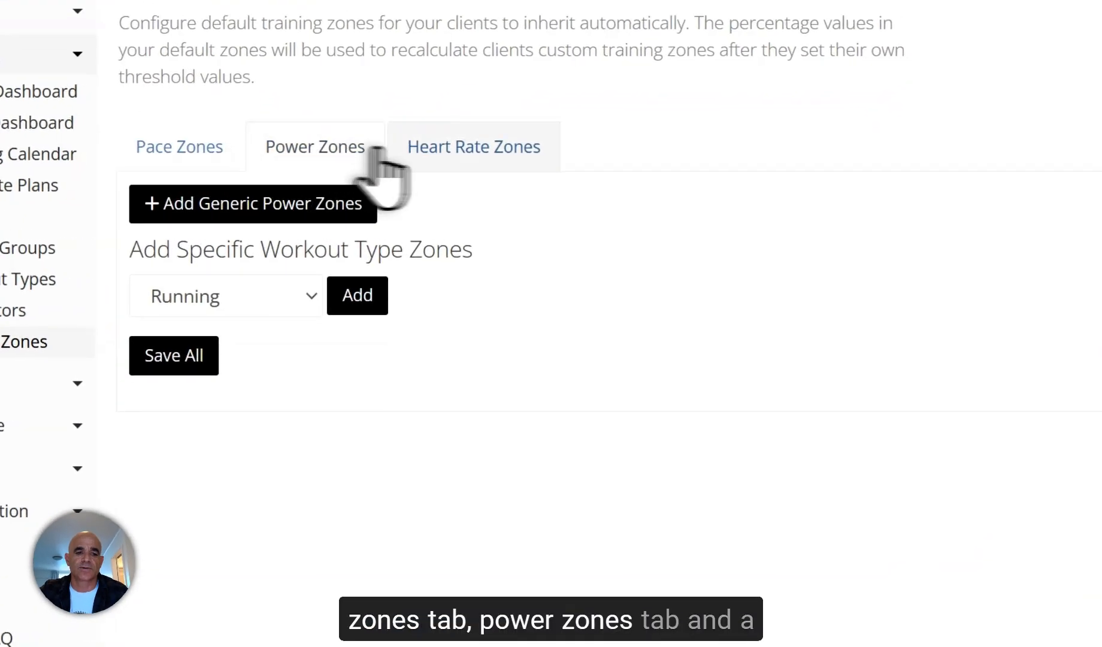
left_click(473, 150)
left_click(48, 144)
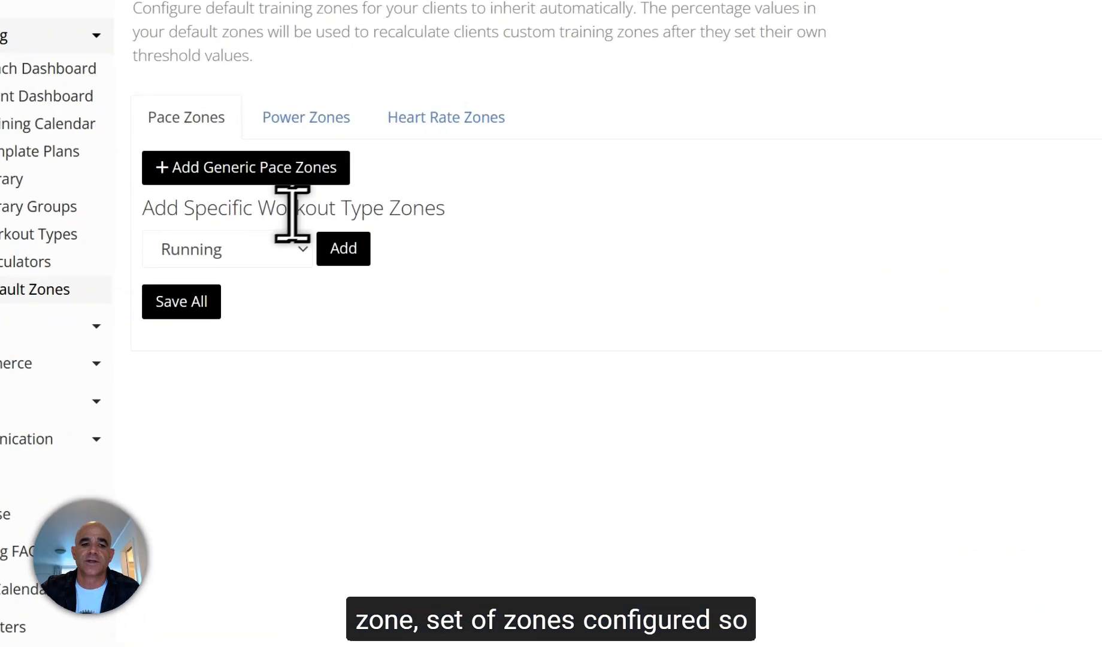
triple_click(301, 244)
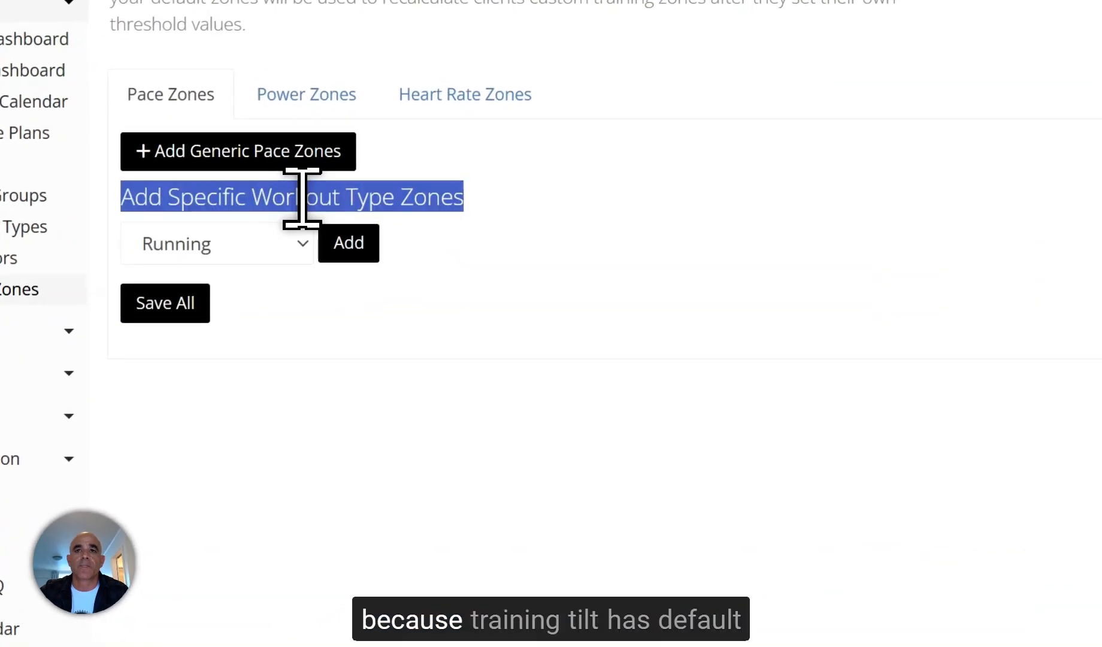
left_click(271, 374)
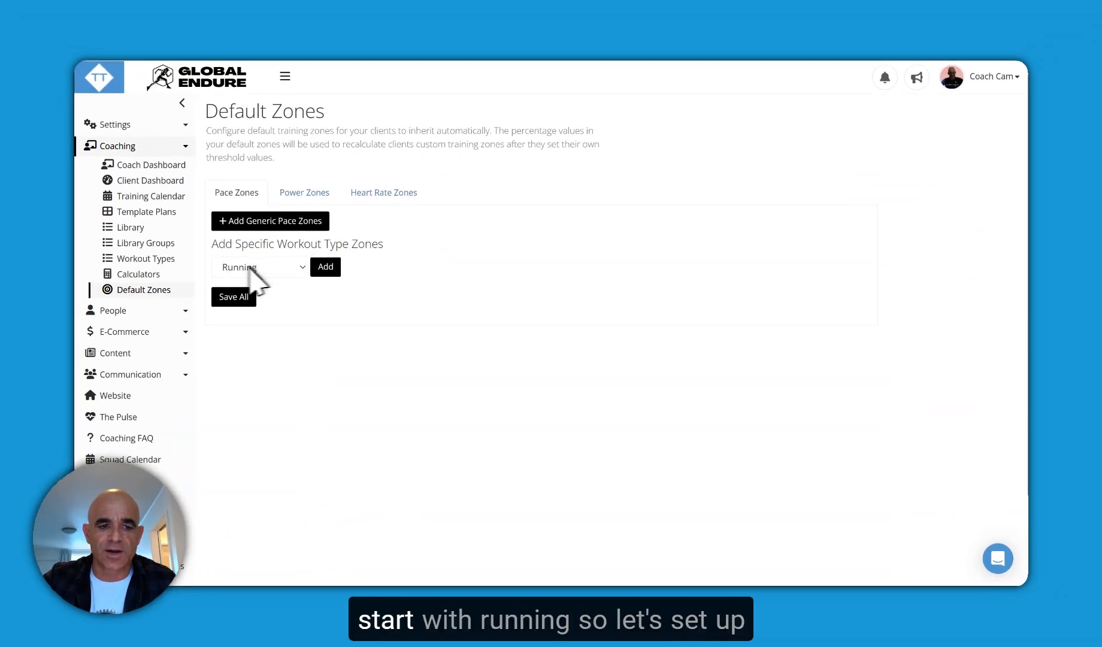
- Add a workout-specific set of pace zones for running
left_click(339, 269)
scroll(340, 269, "down", 2)
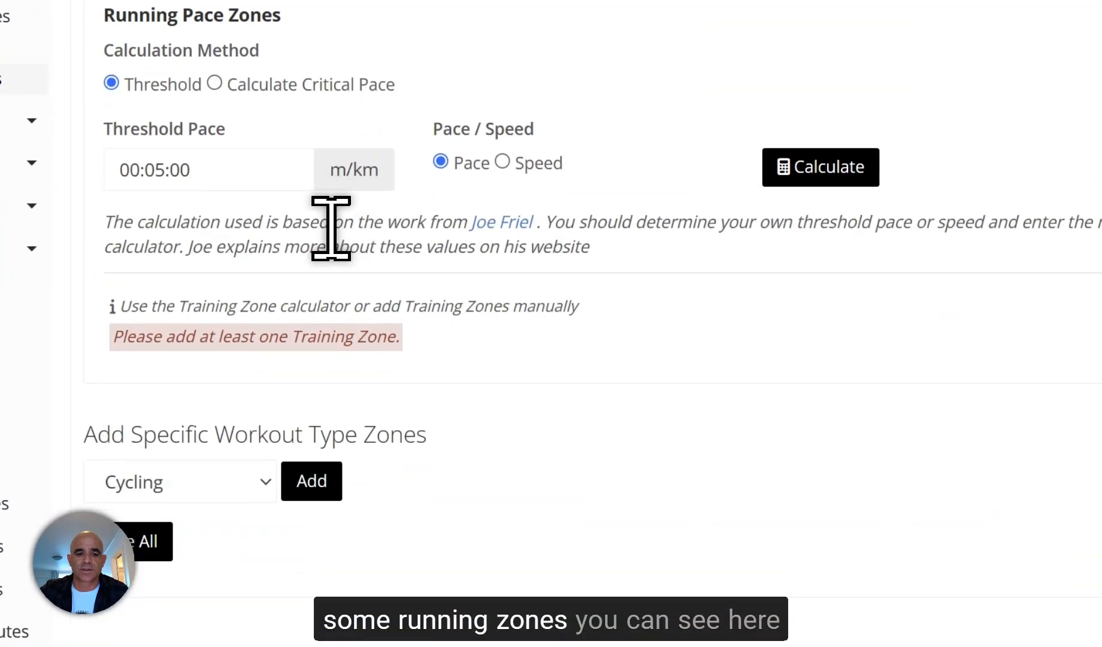
- Examine the default threshold pace and its unit in the running pace zones
left_click_drag(219, 163, 97, 170)
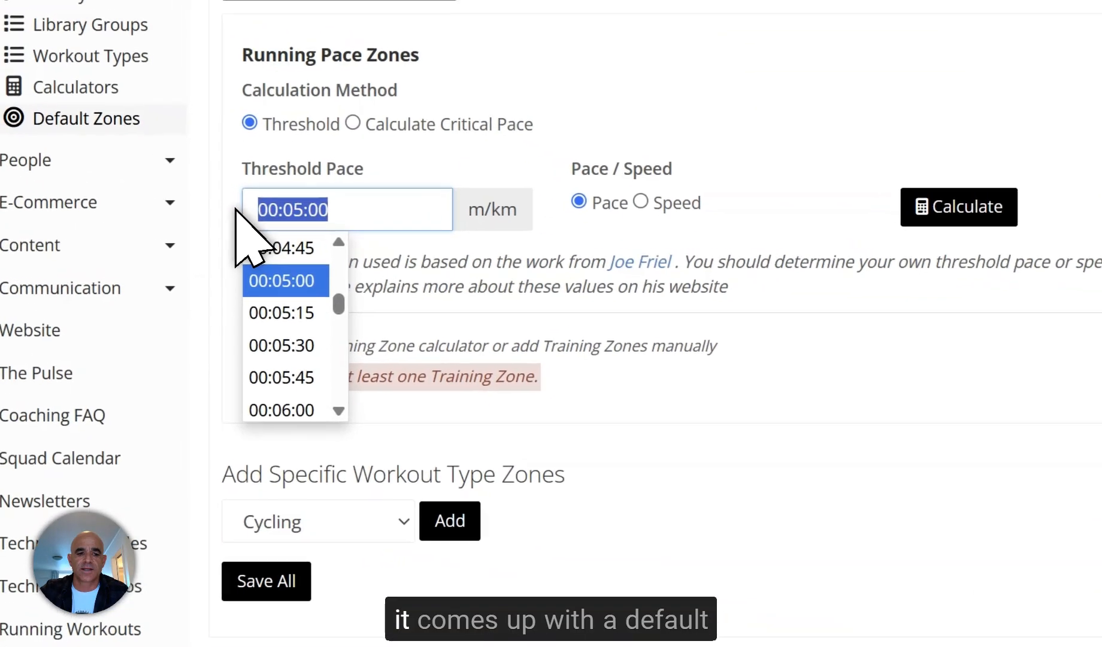
left_click(246, 169)
left_click(313, 214)
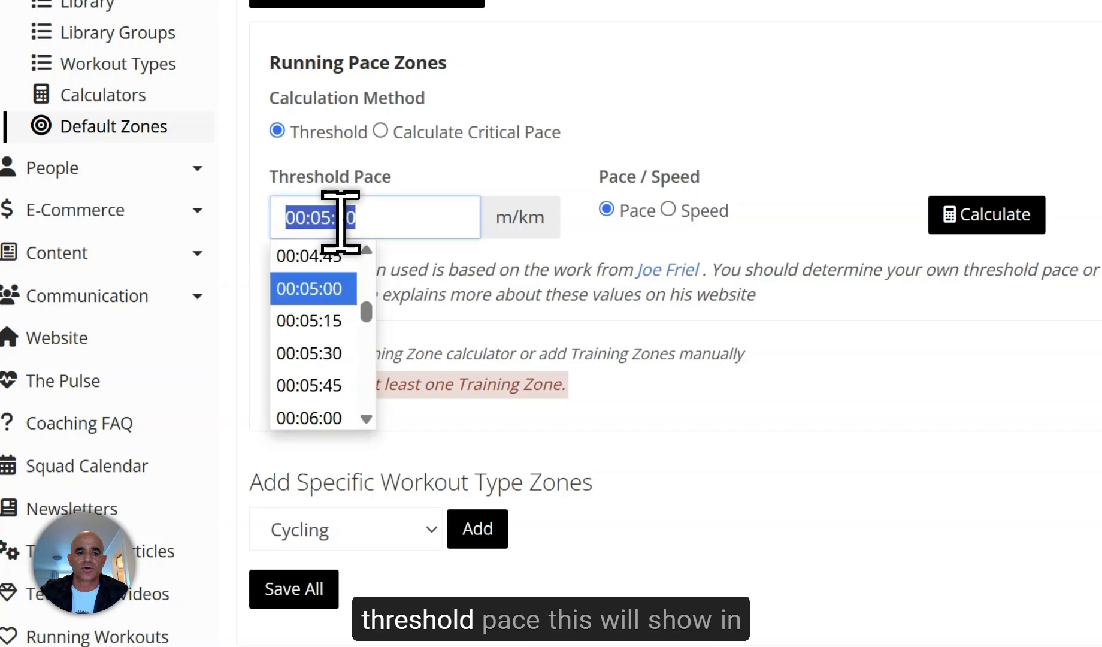
left_click(363, 183)
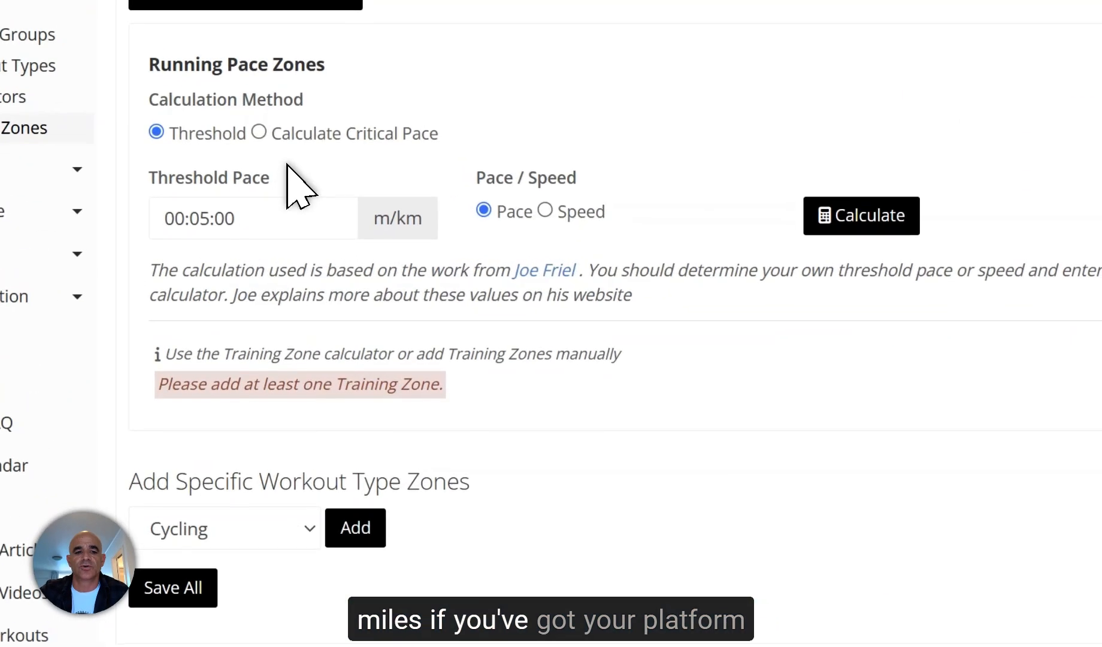
left_click(299, 225)
left_click(499, 273)
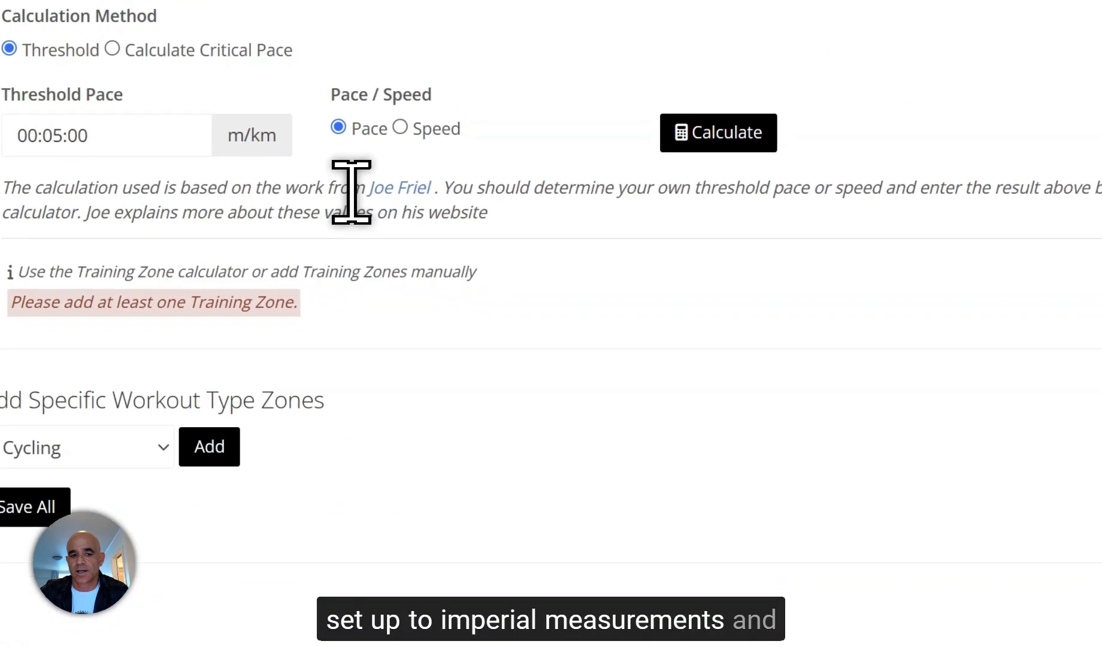
left_click_drag(291, 218, 179, 224)
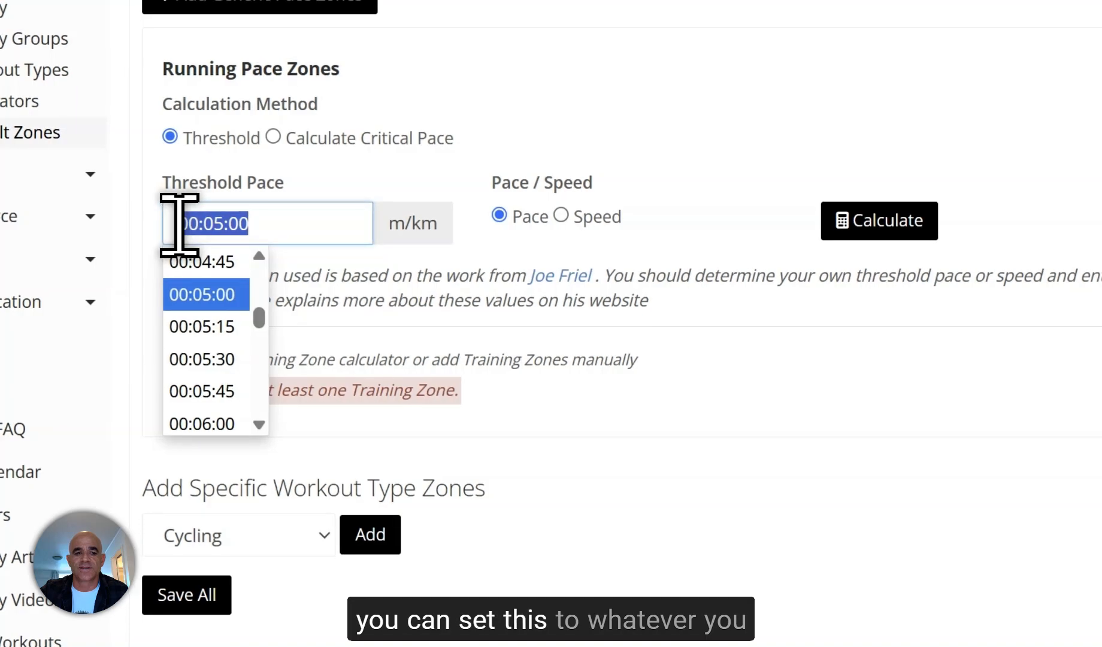
left_click(367, 282)
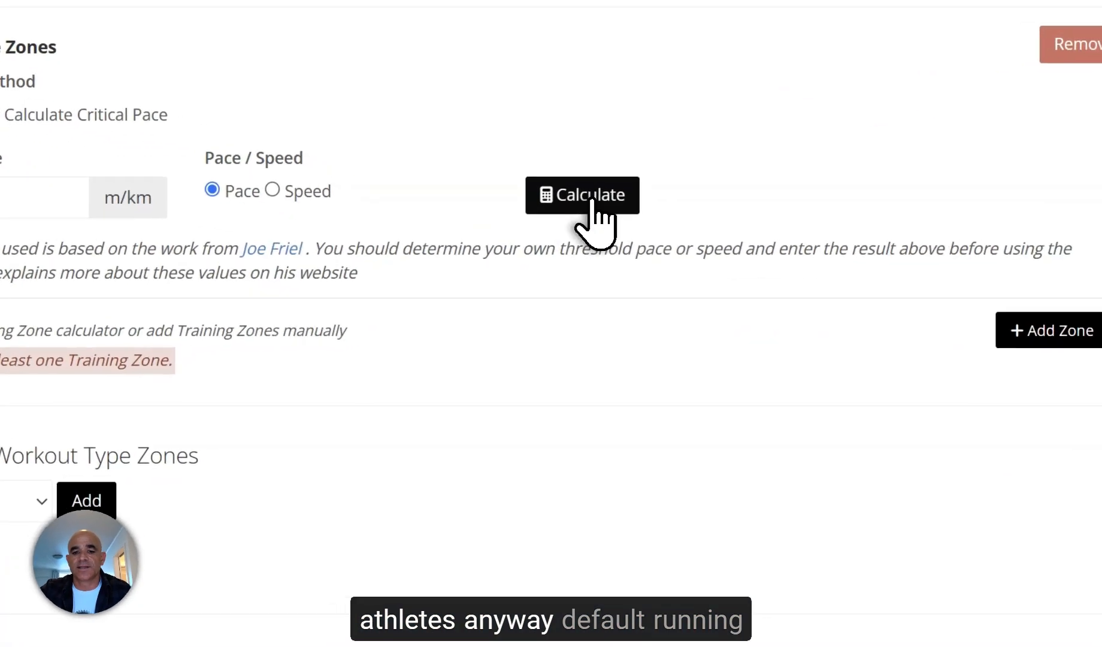
- Calculate the running training zones from the default threshold pace
left_click(595, 199)
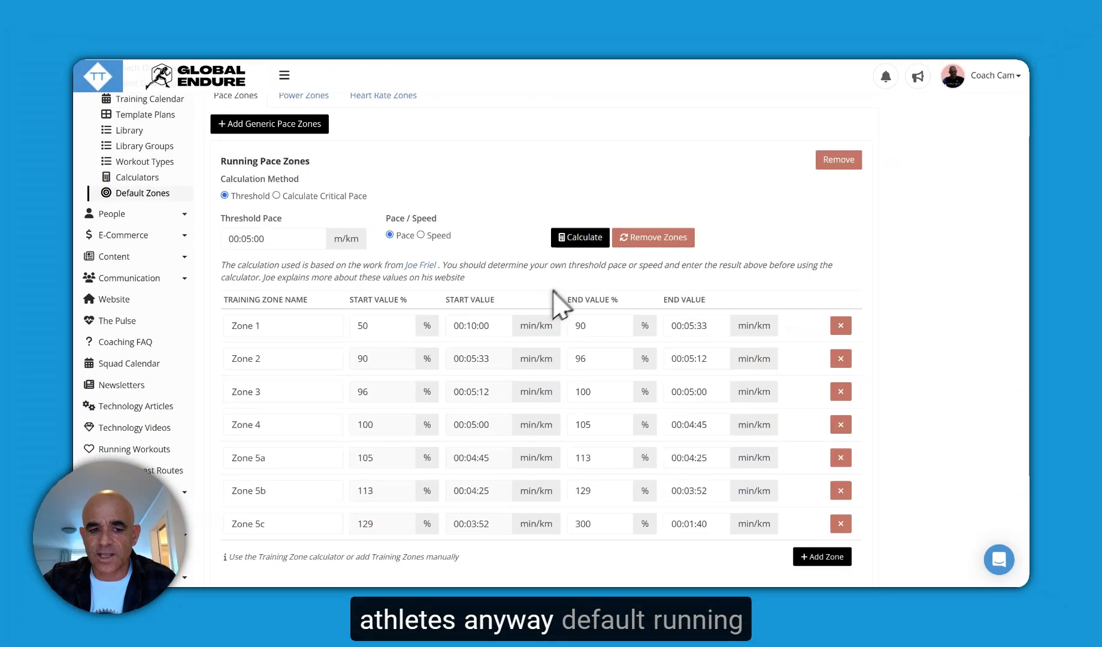
scroll(554, 300, "down", 2)
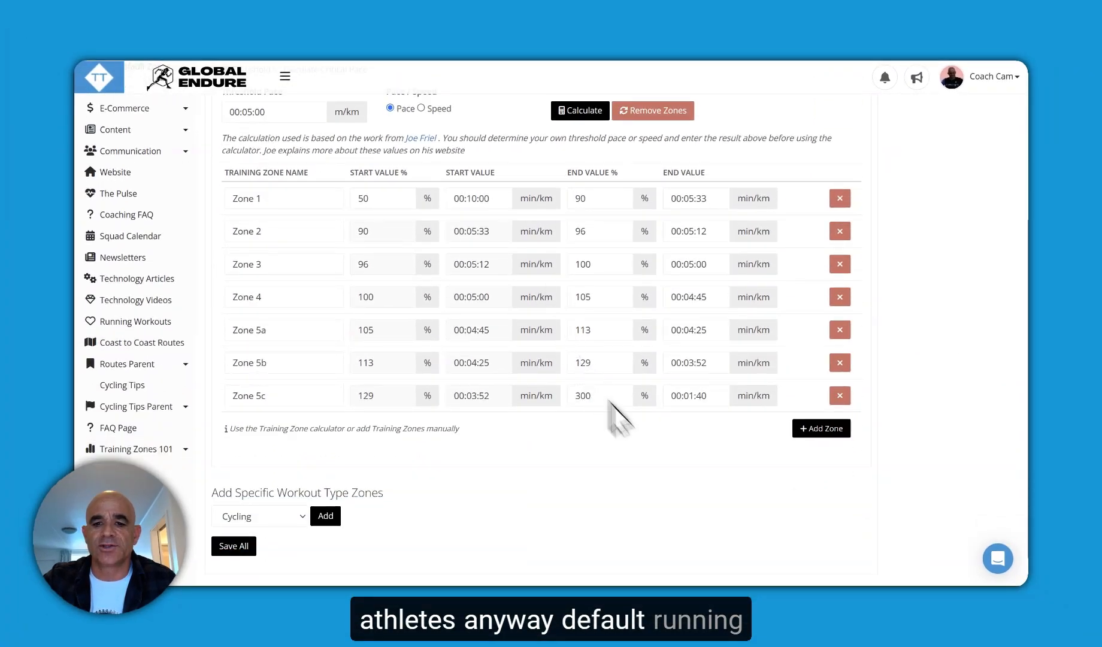
scroll(674, 468, "up", 2)
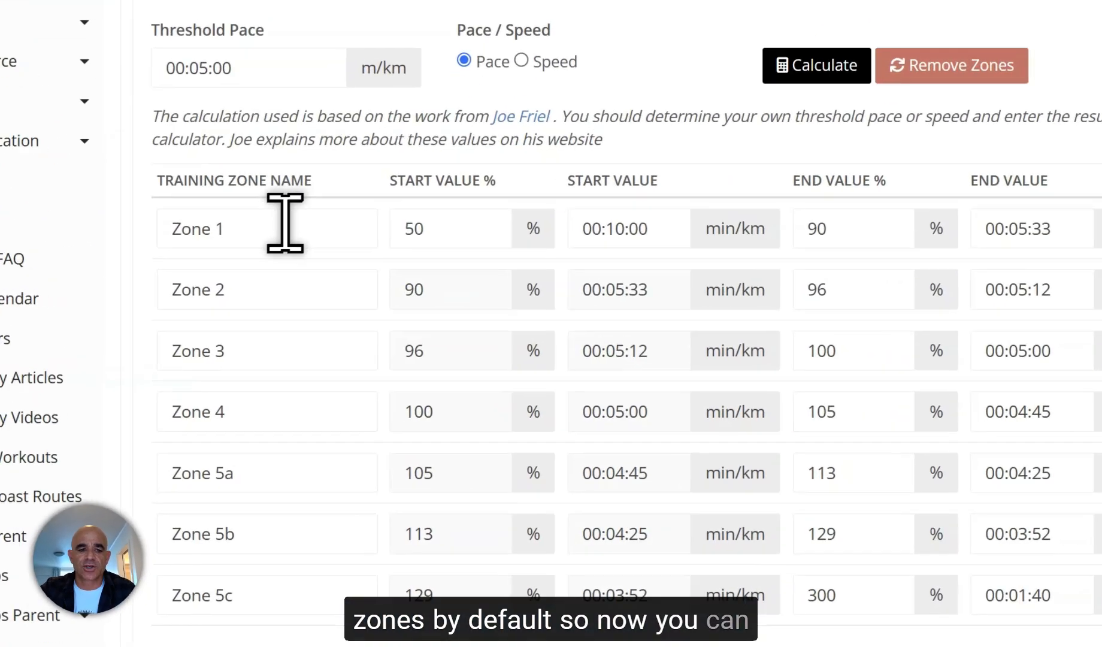
- Rename the first running pace zone as "Zone 1 - Easy"
left_click(291, 260)
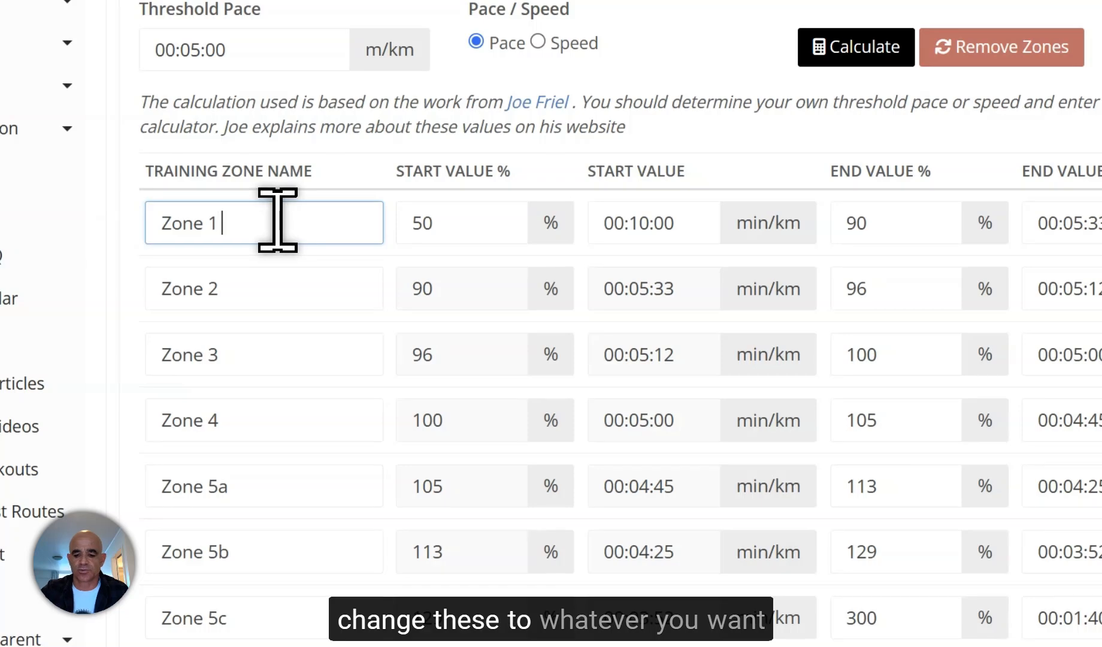
type("- Easy")
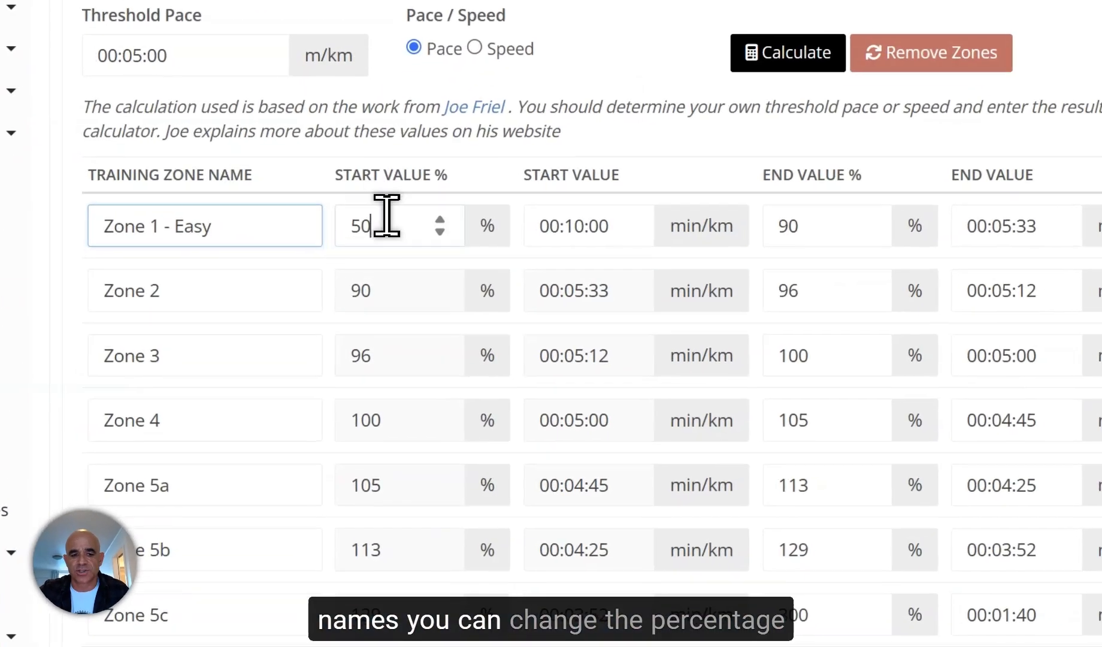
- Raise the start percentage of the running Zone 1 to 54%
left_click(387, 257)
left_click(404, 258)
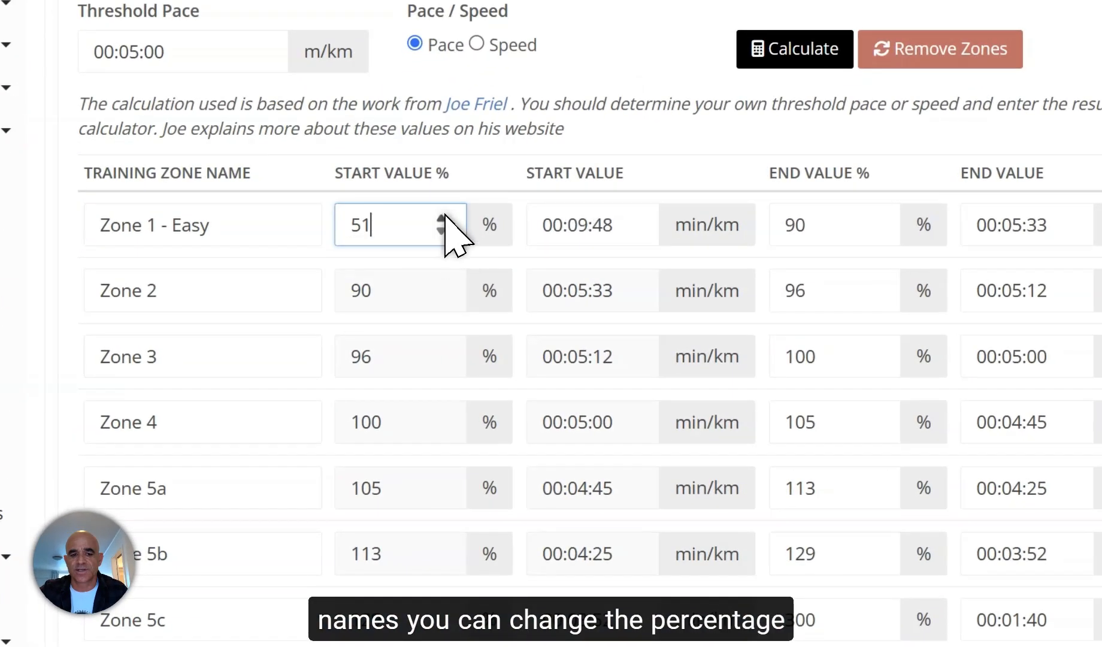
left_click(442, 219)
left_click(442, 219)
left_click(441, 220)
double_click(601, 224)
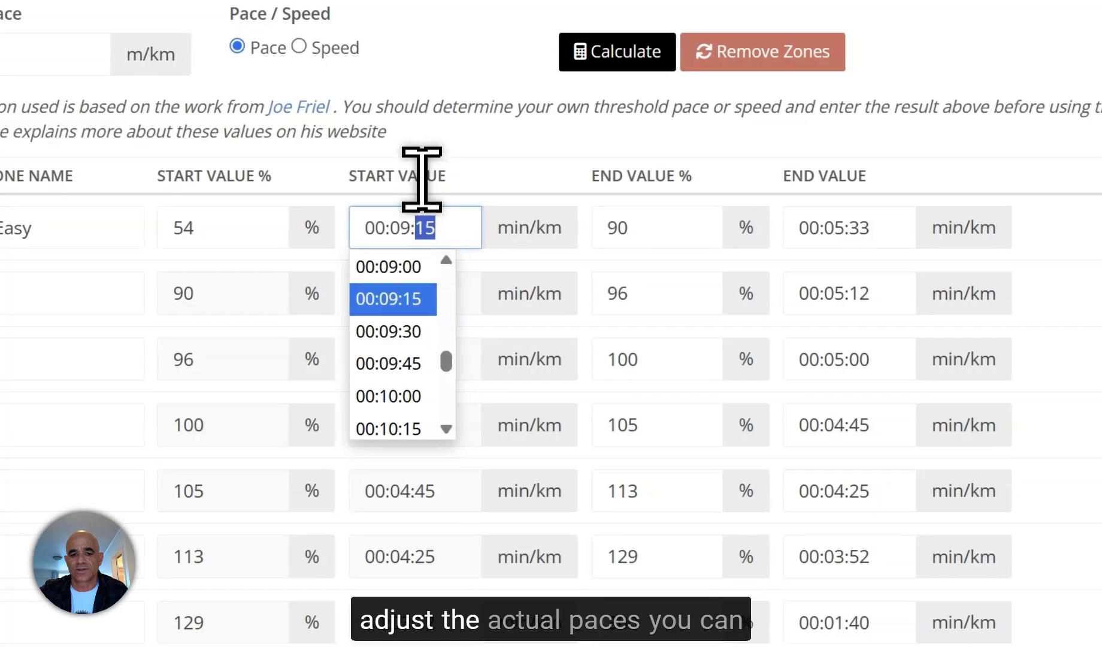
left_click(421, 173)
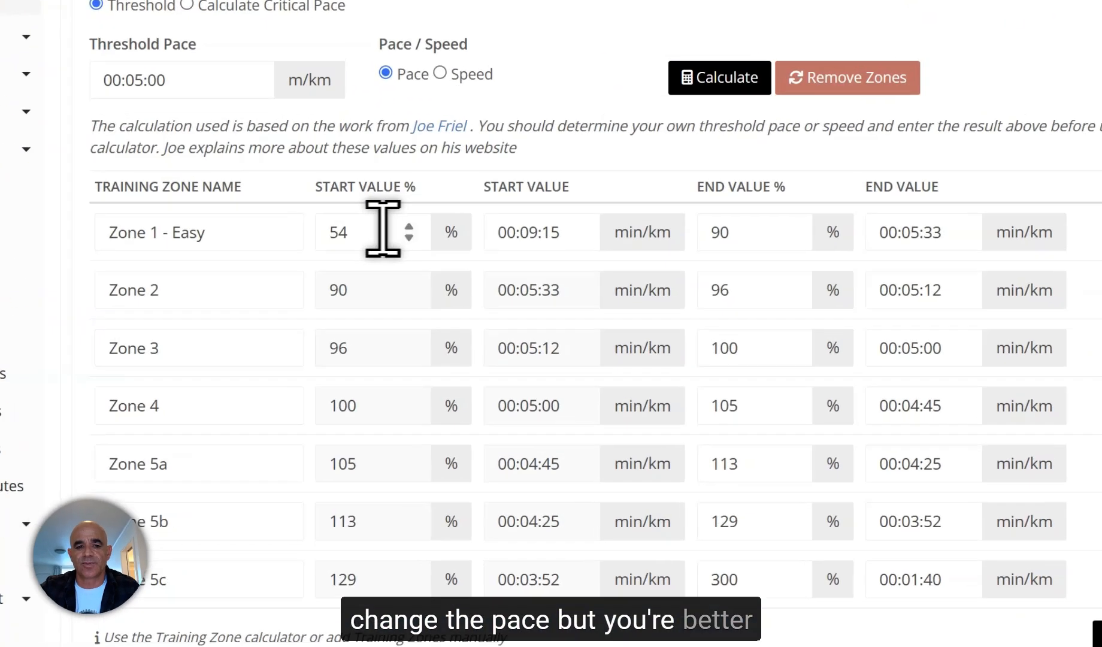
double_click(356, 262)
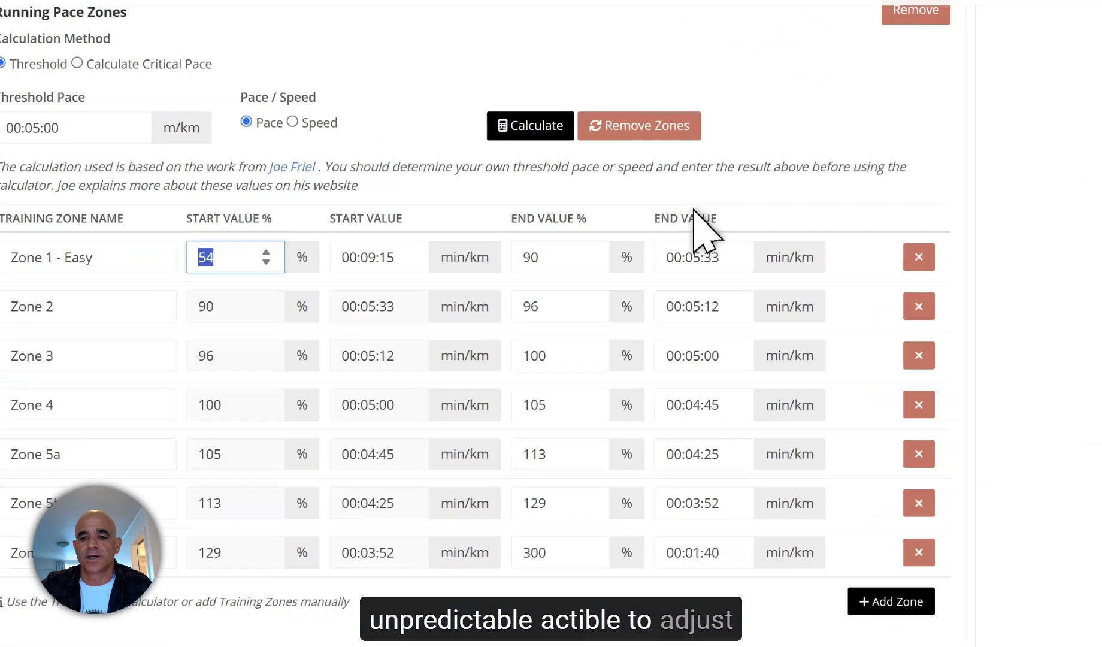
left_click(684, 218)
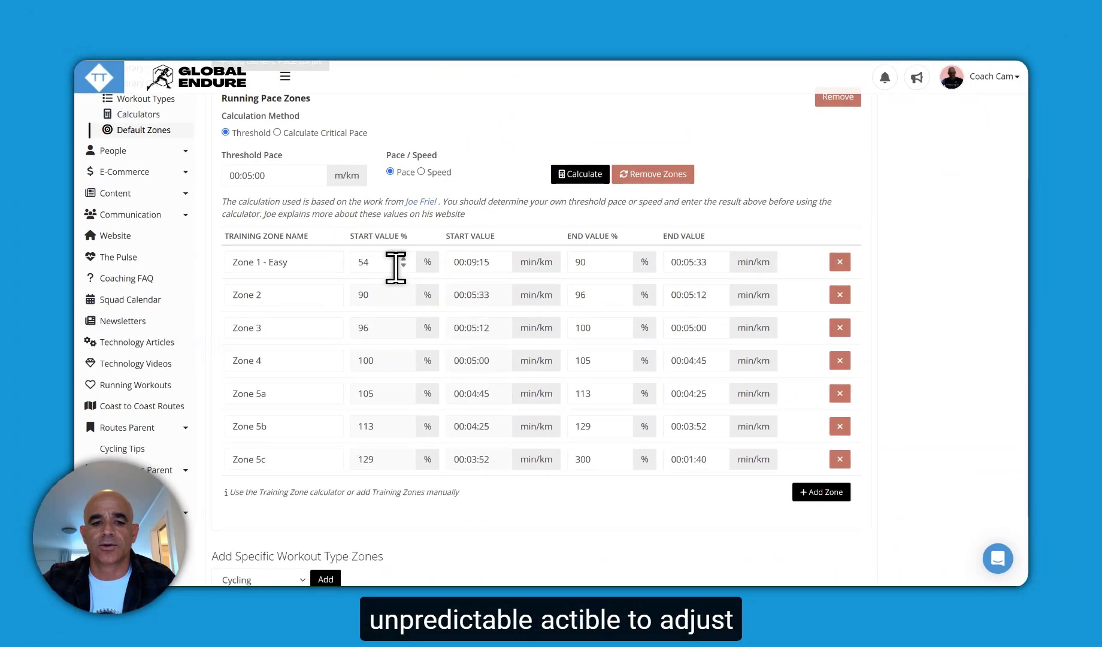
- Set the start pace of the running Zone 1 to 00:09:00 min/km
left_click(480, 262)
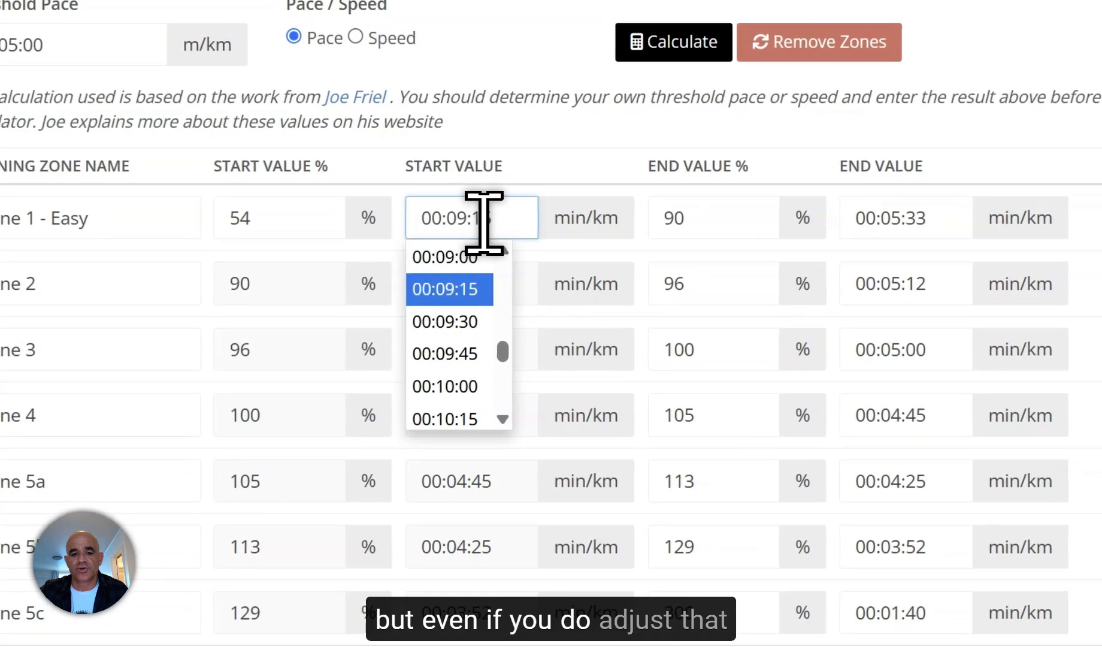
left_click(491, 257)
double_click(224, 217)
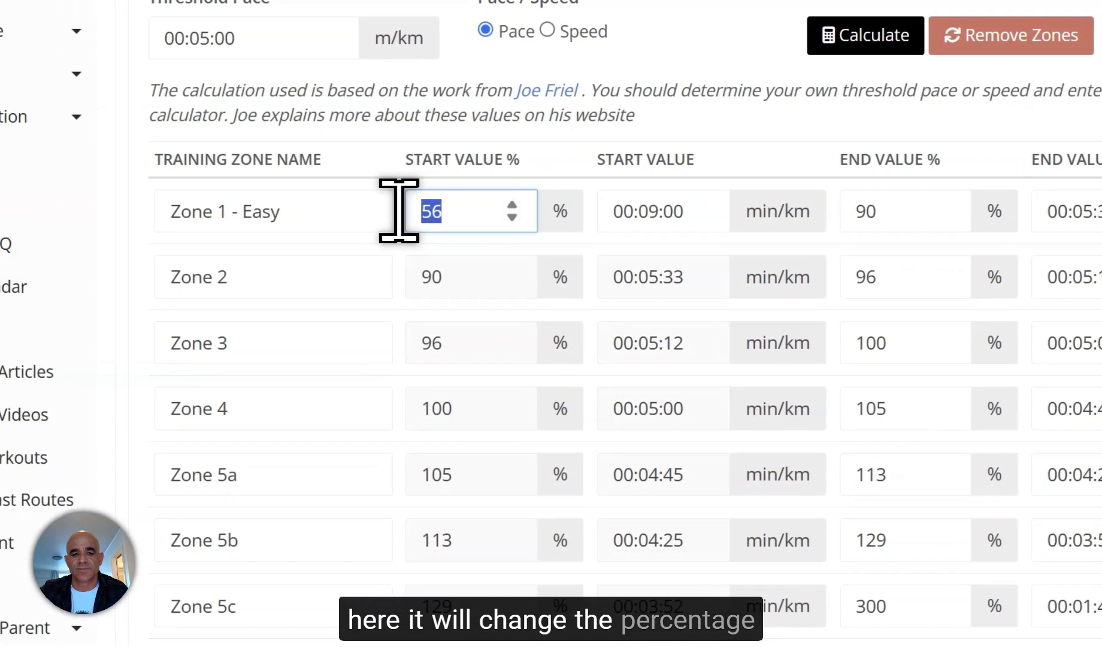
left_click(380, 209)
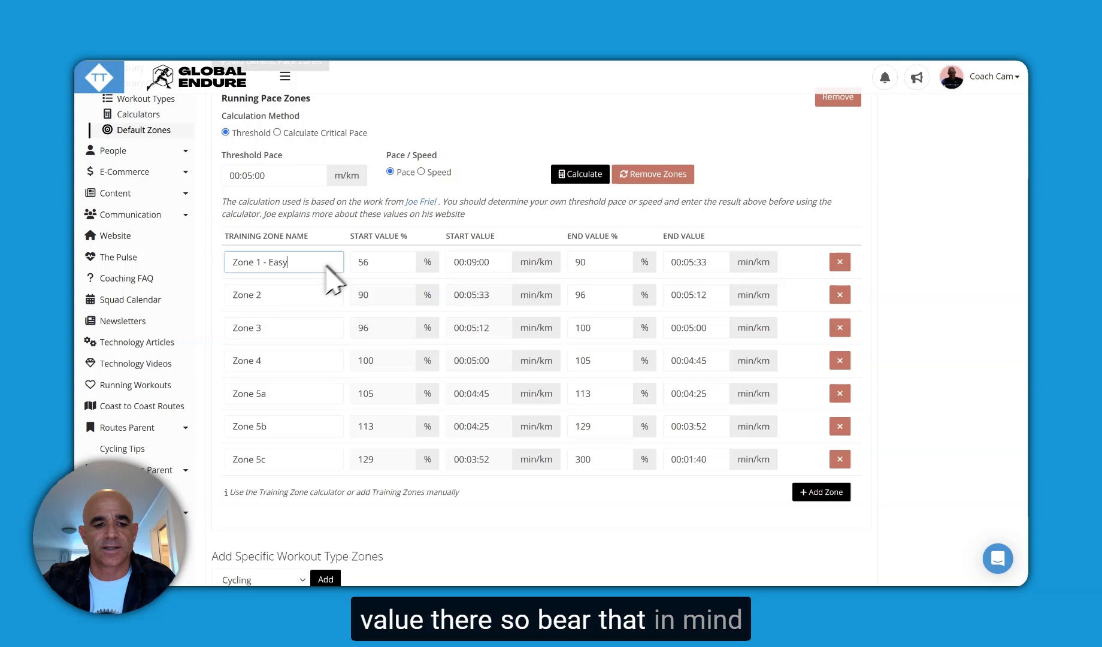
scroll(366, 309, "down", 1)
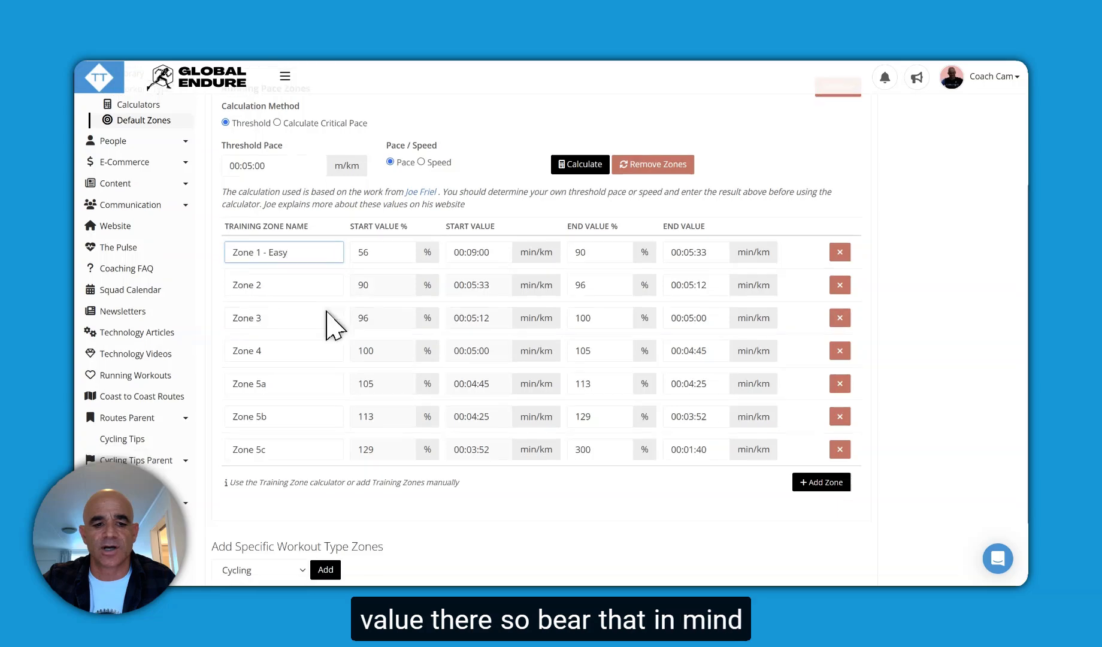
scroll(327, 311, "down", 1)
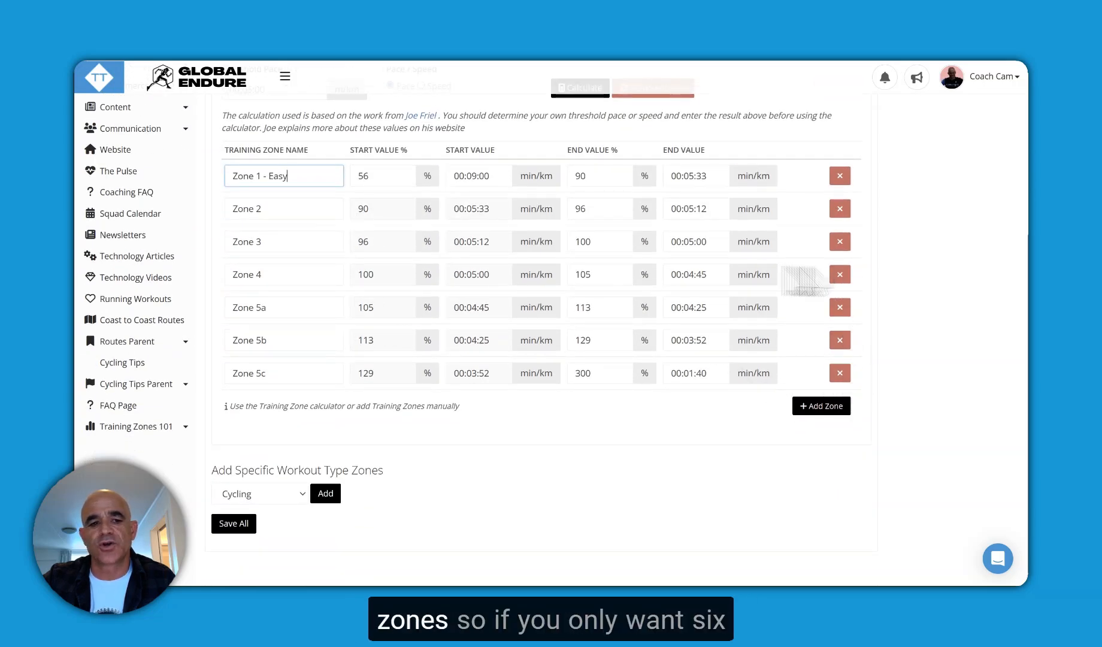
scroll(307, 331, "up", 1)
scroll(307, 361, "down", 1)
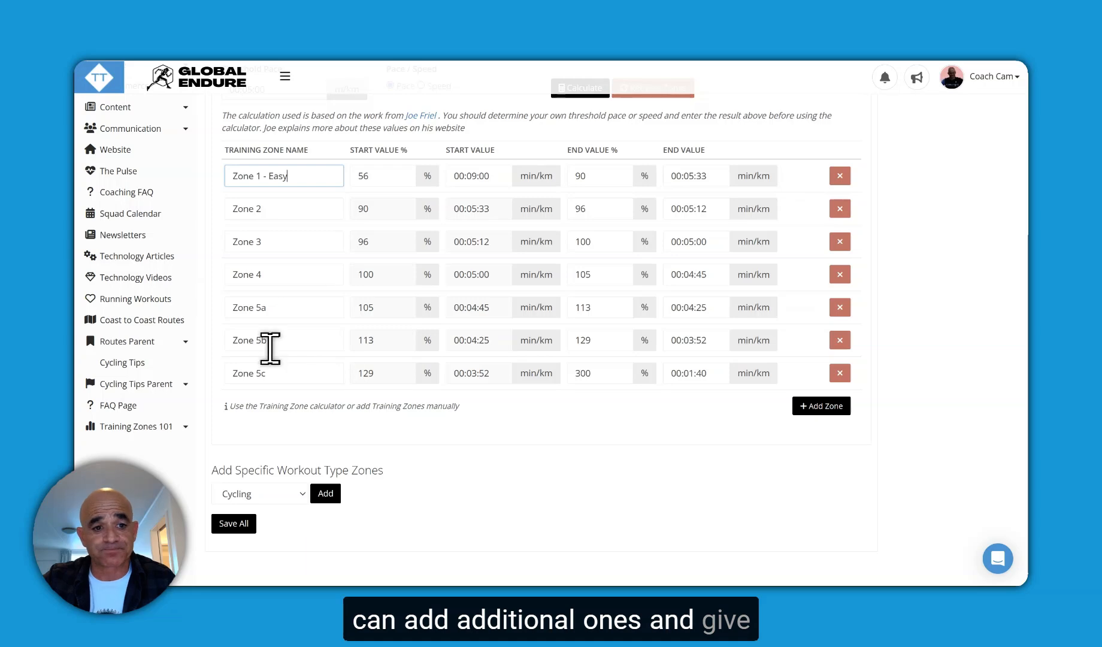
scroll(269, 221, "up", 3)
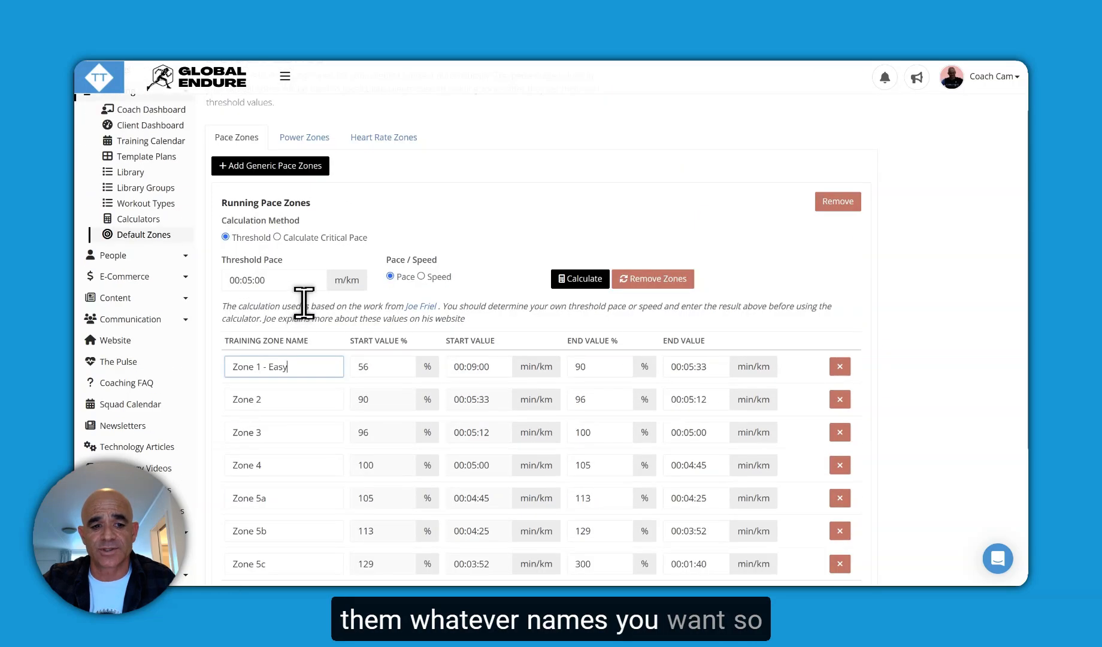
scroll(249, 206, "down", 3)
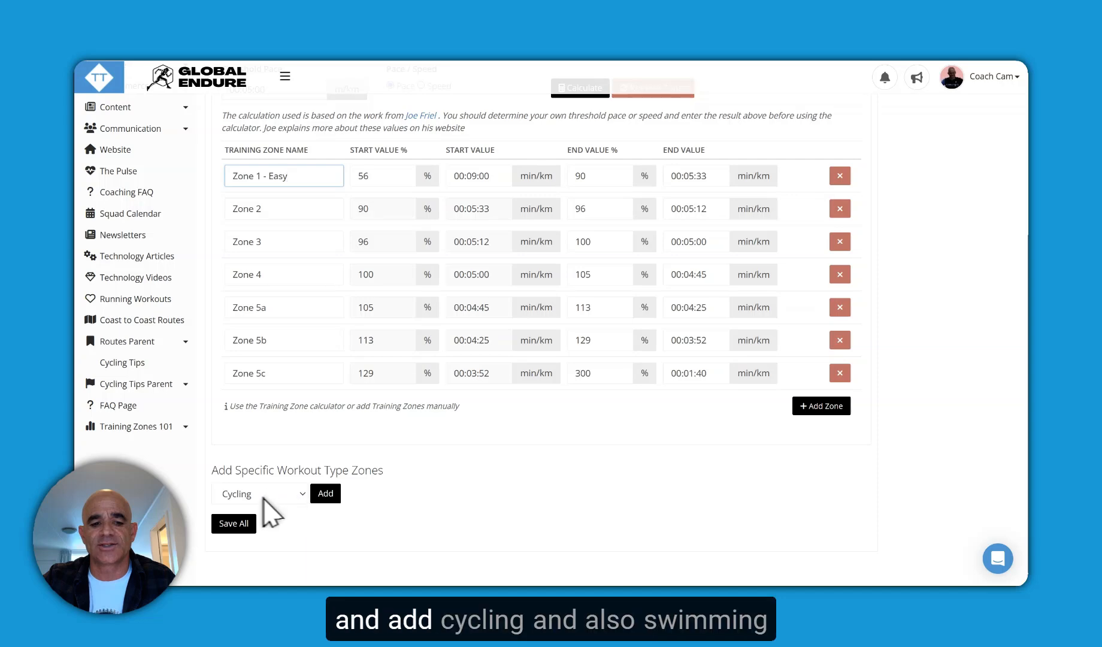
- Add a generic set of pace zones and calculate its training zones from the default threshold pace
scroll(269, 517, "up", 4)
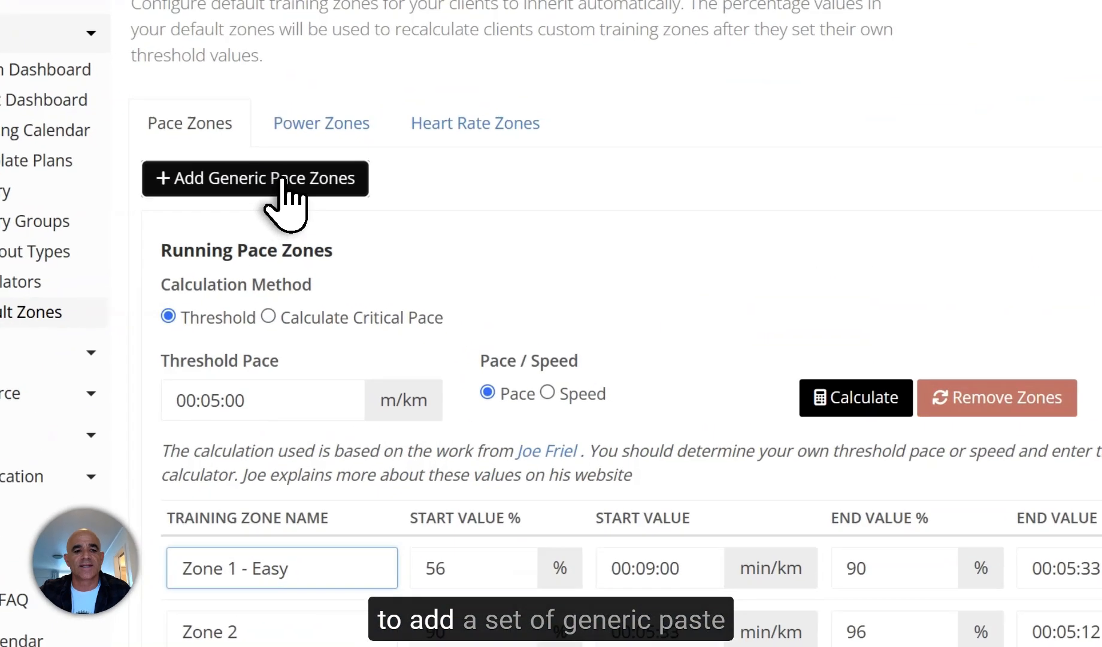
left_click(285, 223)
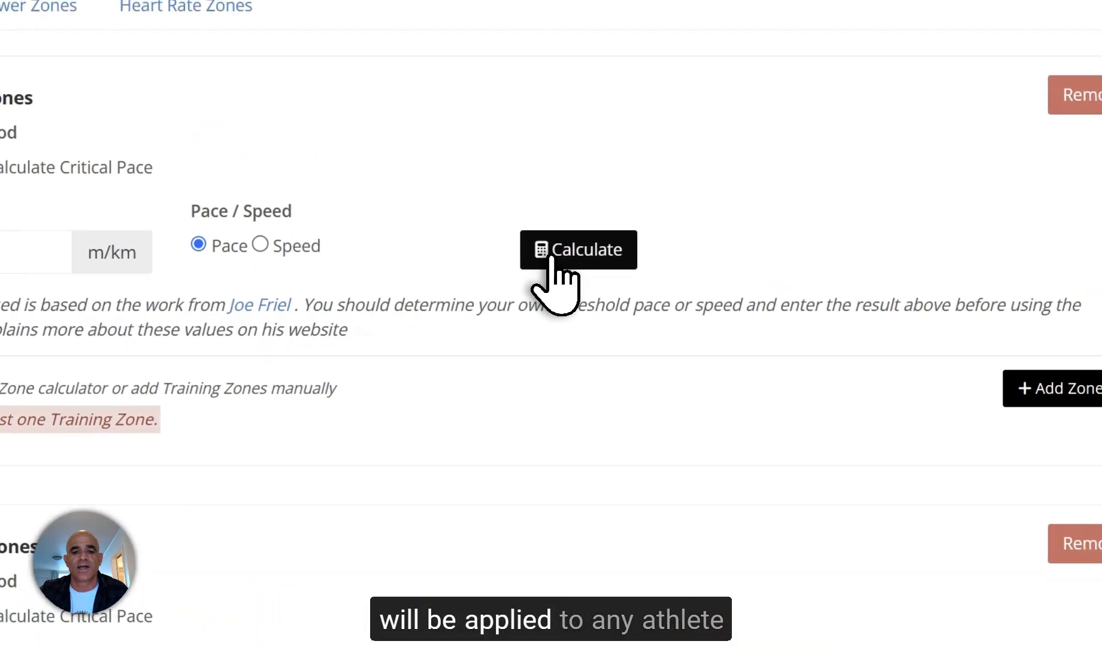
left_click(550, 263)
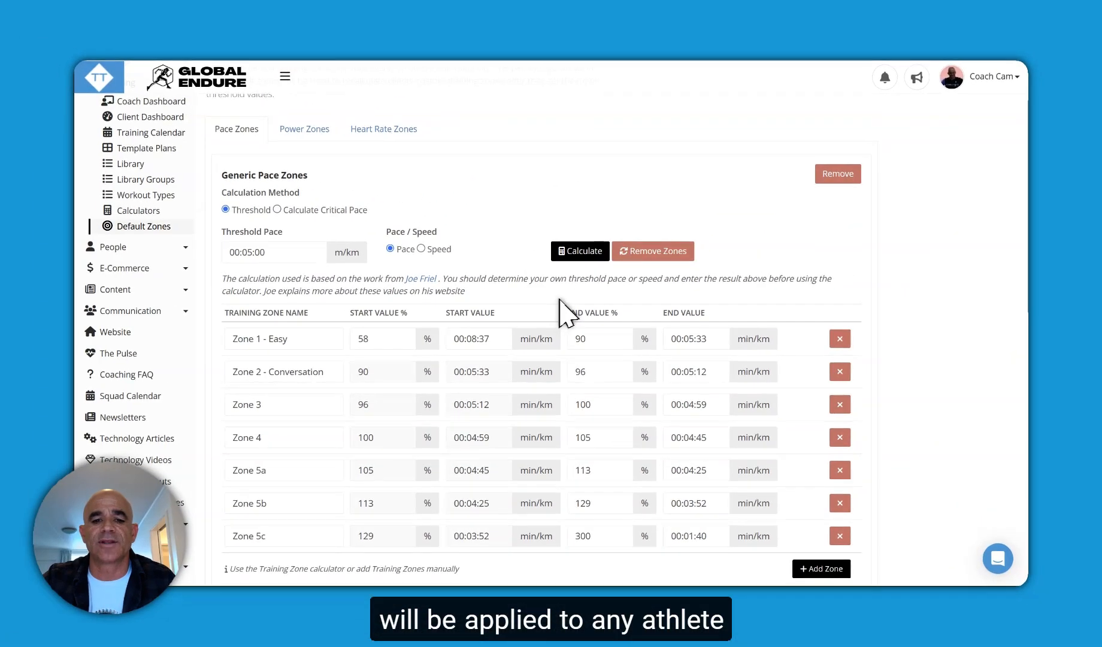
scroll(563, 312, "down", 3)
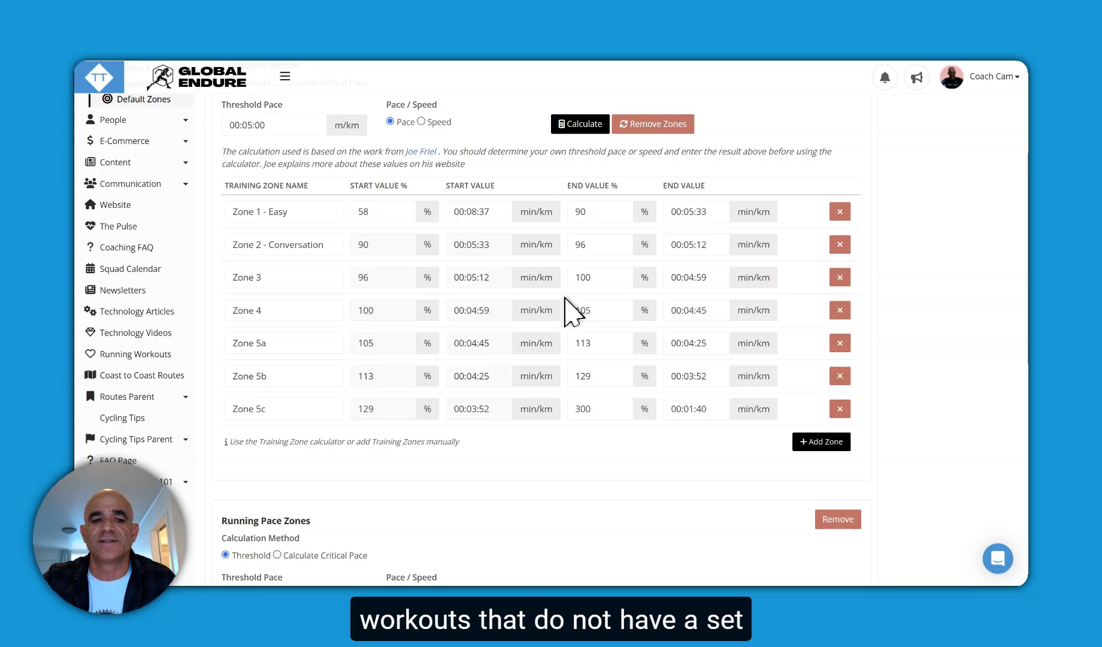
scroll(568, 308, "up", 3)
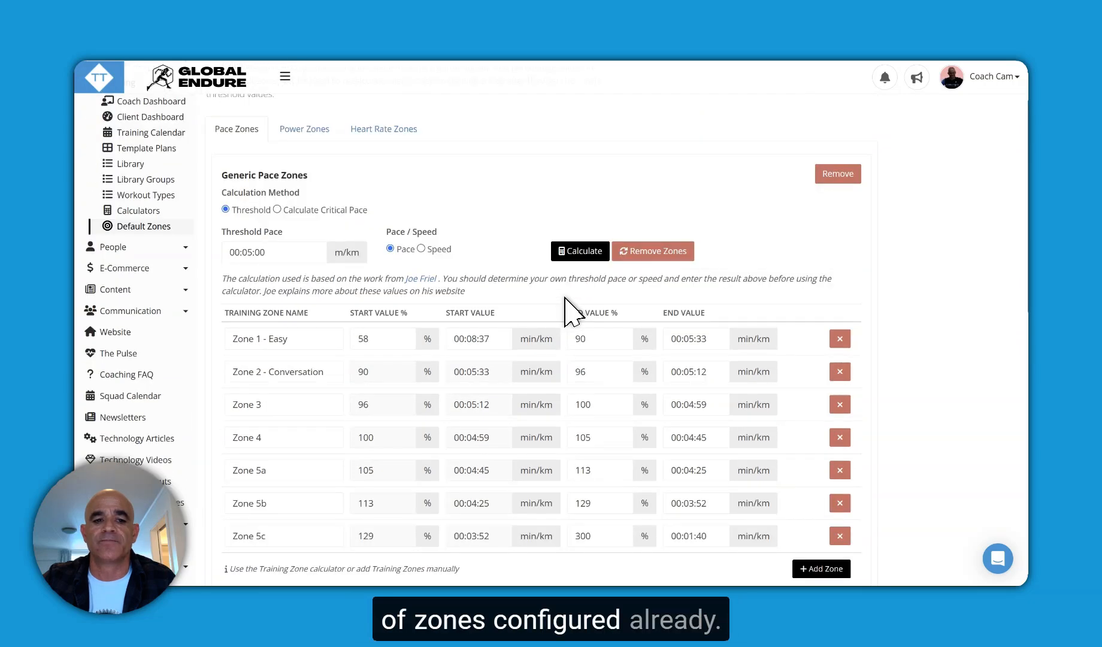
scroll(572, 311, "down", 2)
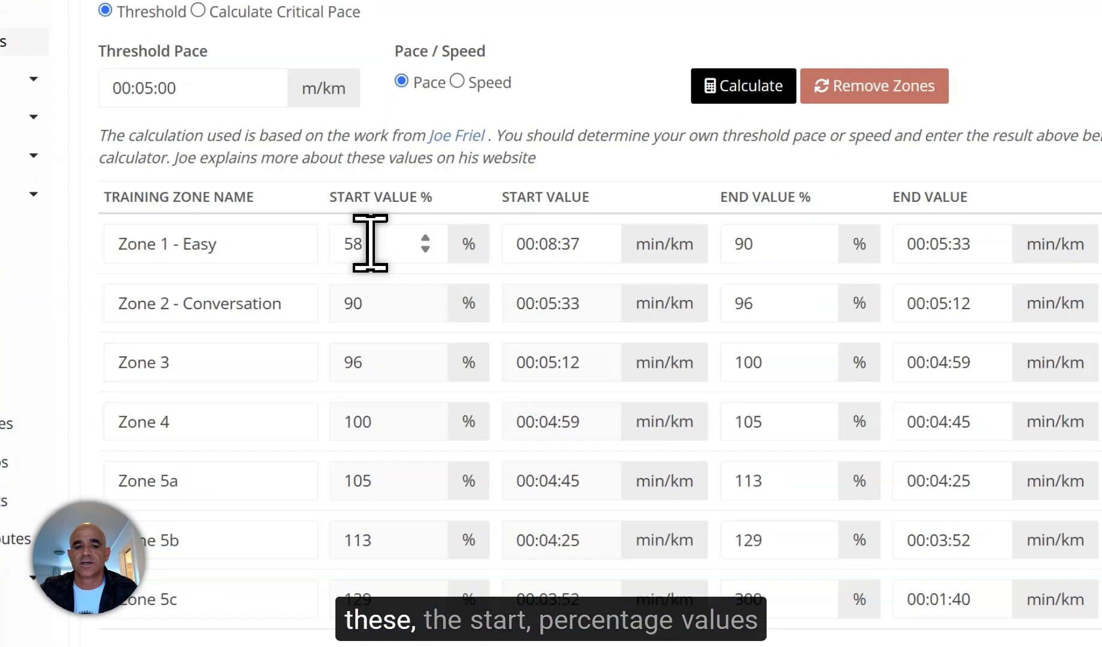
- Look over the default power zones and heart rate zones, and return to the default pace zones
left_click(372, 275)
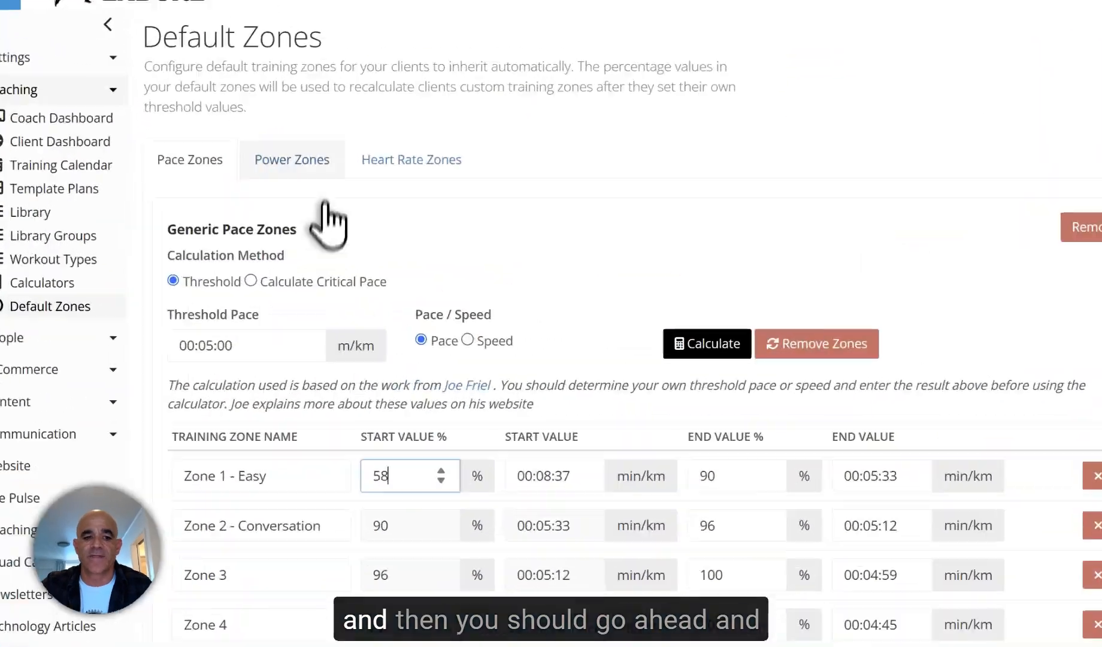
left_click(311, 192)
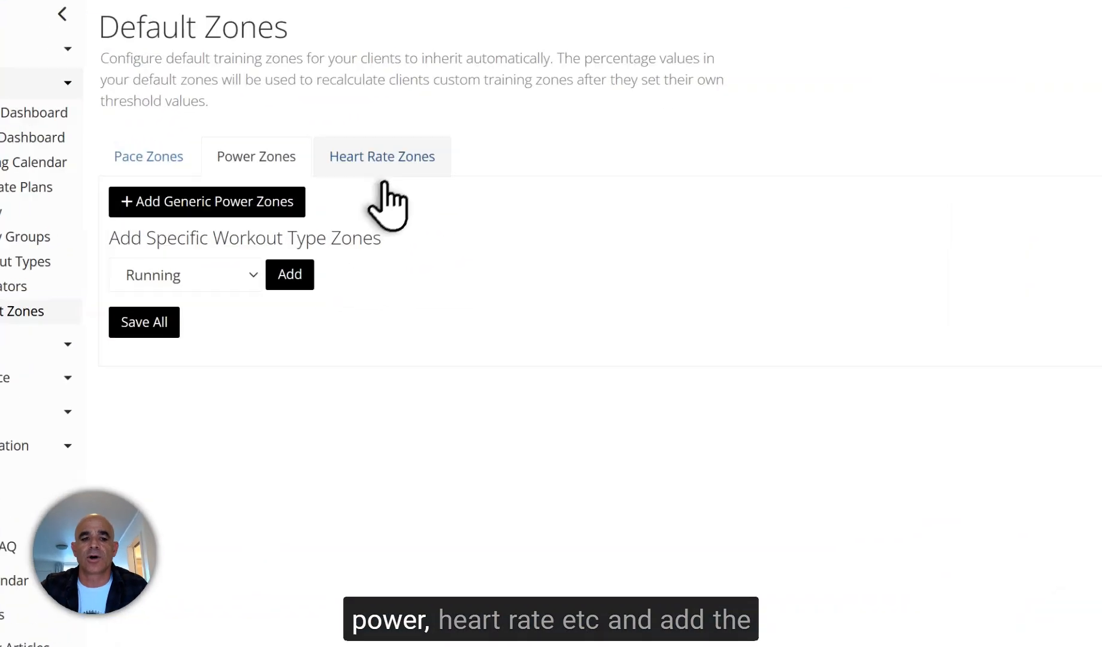
left_click(384, 194)
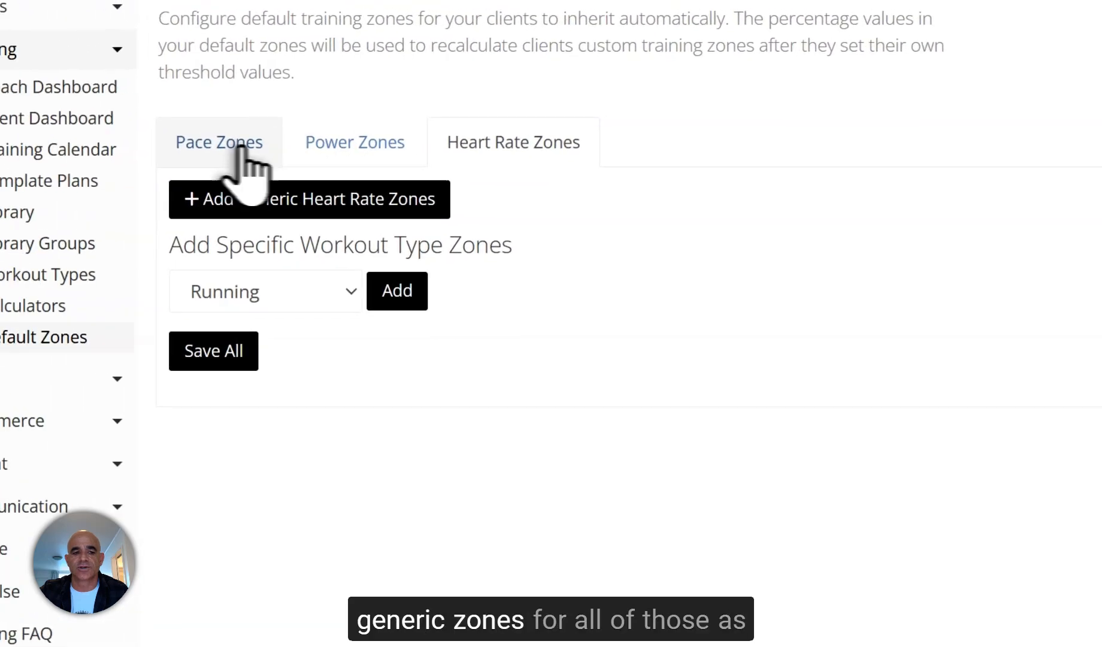
left_click(243, 157)
- Save all the default pace zones, including the generic and running sets
scroll(369, 283, "down", 5)
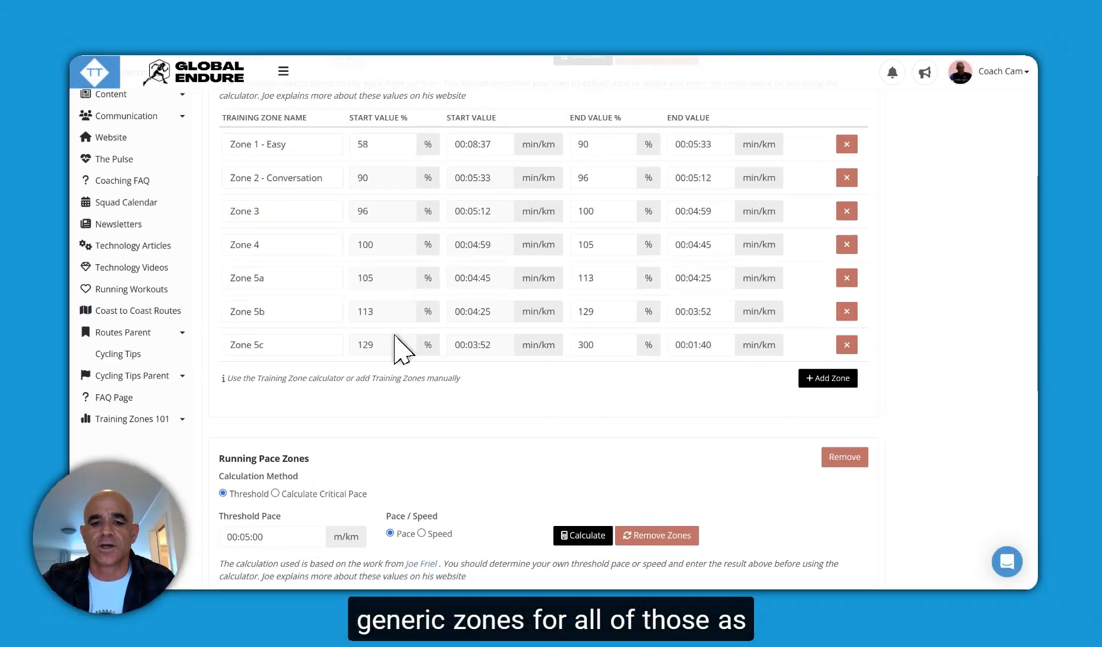
scroll(400, 350, "down", 7)
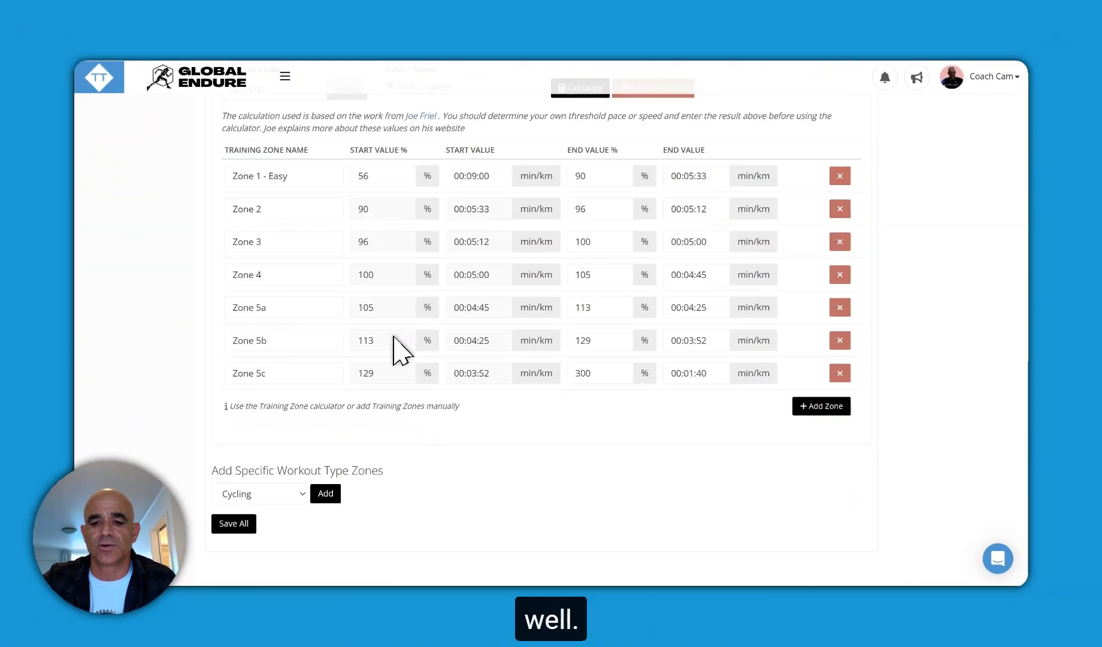
scroll(288, 459, "up", 10)
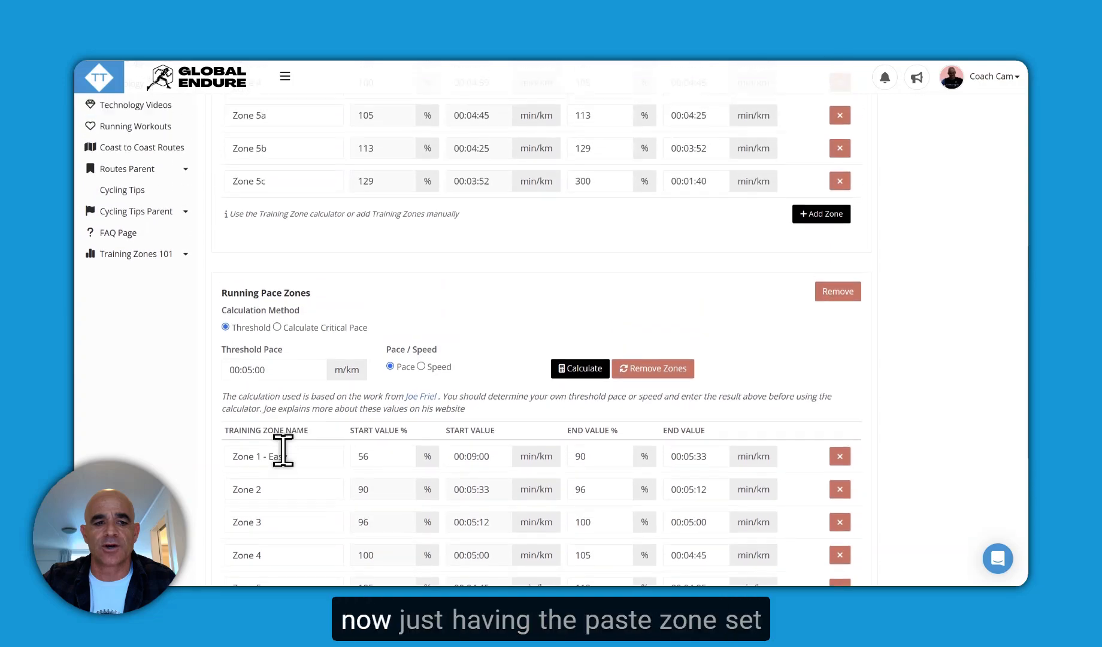
scroll(288, 465, "down", 10)
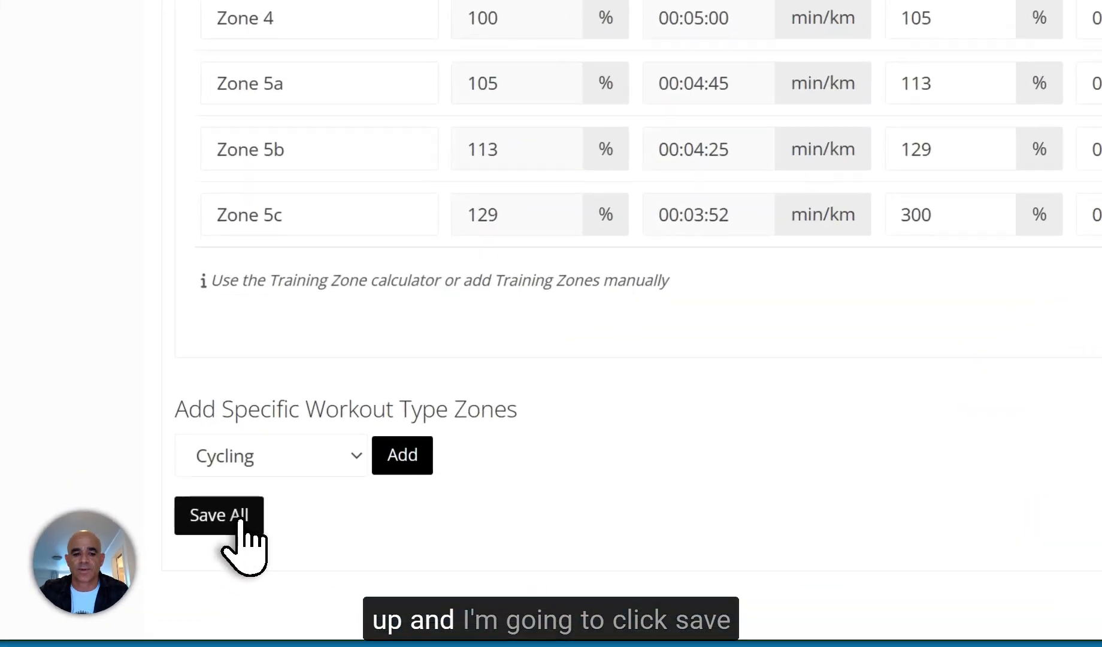
left_click(241, 521)
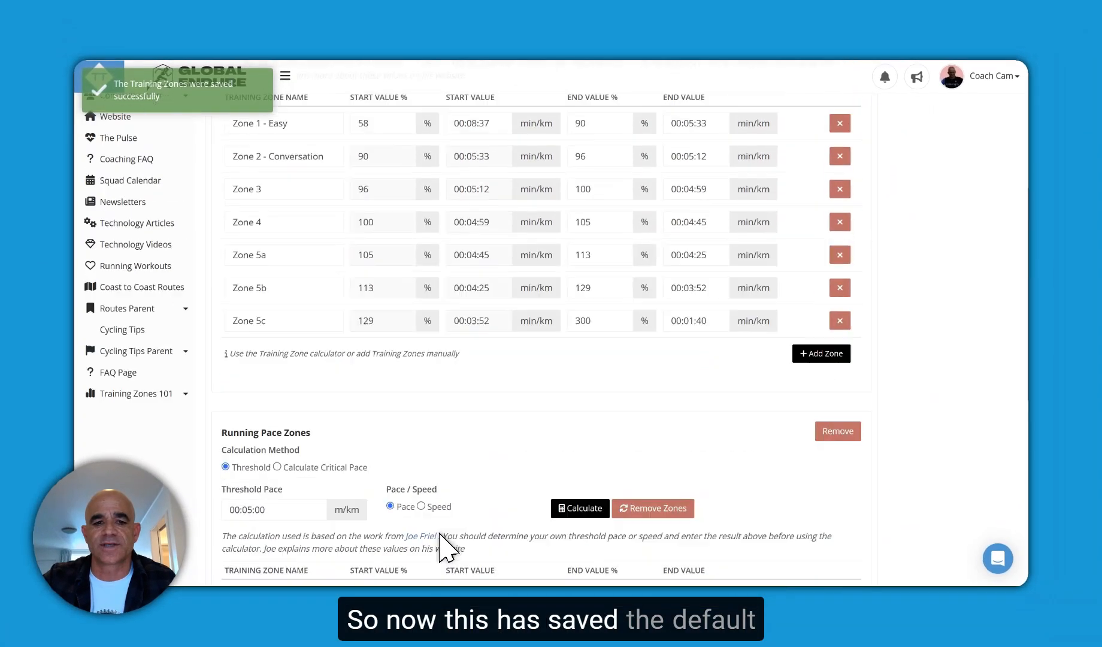
- Open the training zones of the first client in the client list
scroll(446, 546, "up", 5)
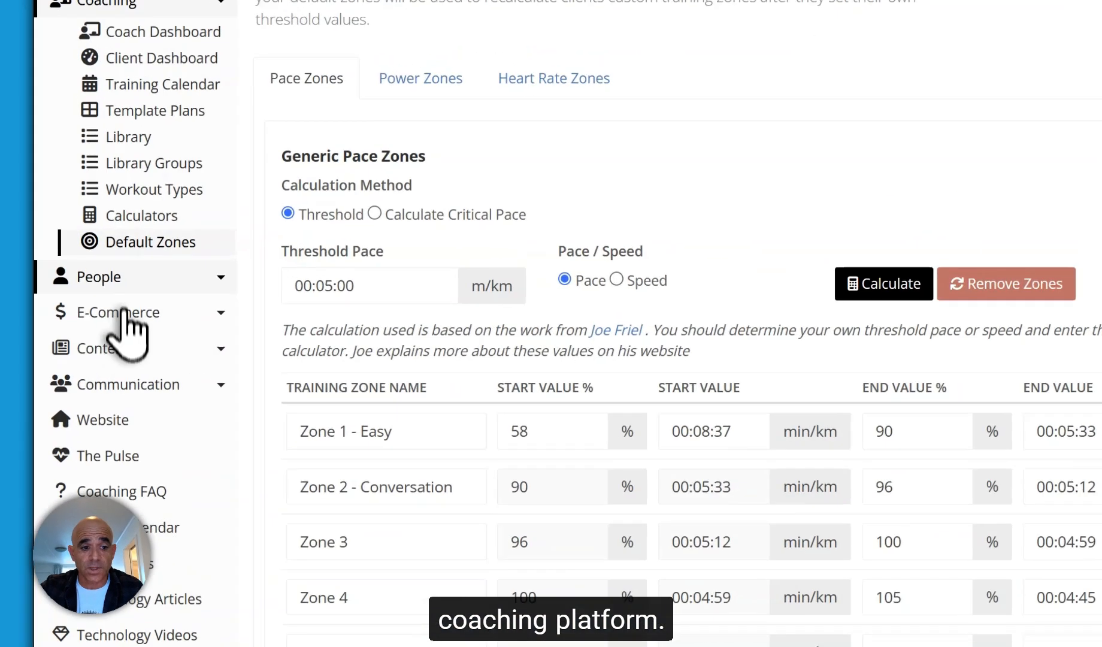
left_click(128, 313)
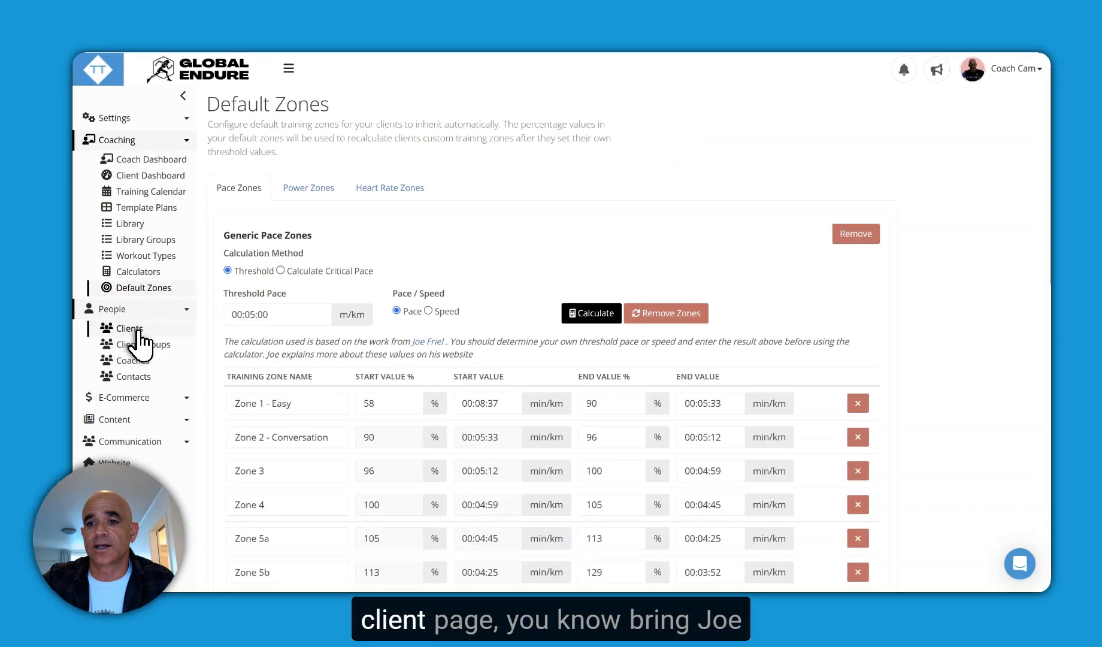
left_click(142, 304)
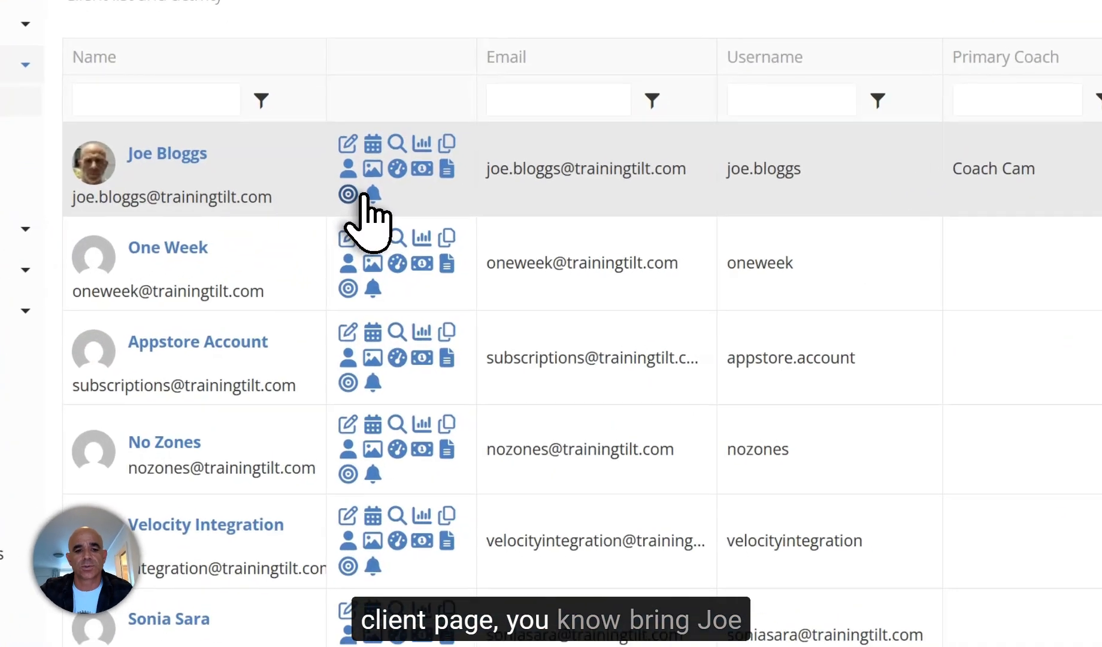
left_click(359, 190)
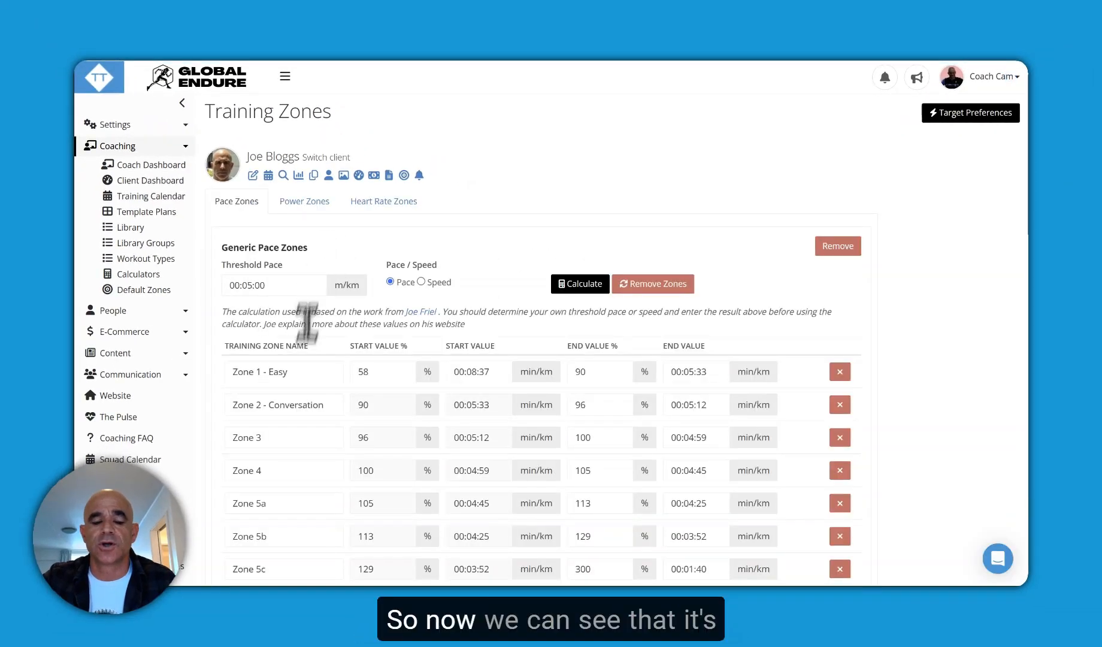
- Examine the client's generic, running, cycling and swimming pace zones to check which ones inherit the saved defaults
scroll(297, 362, "down", 8)
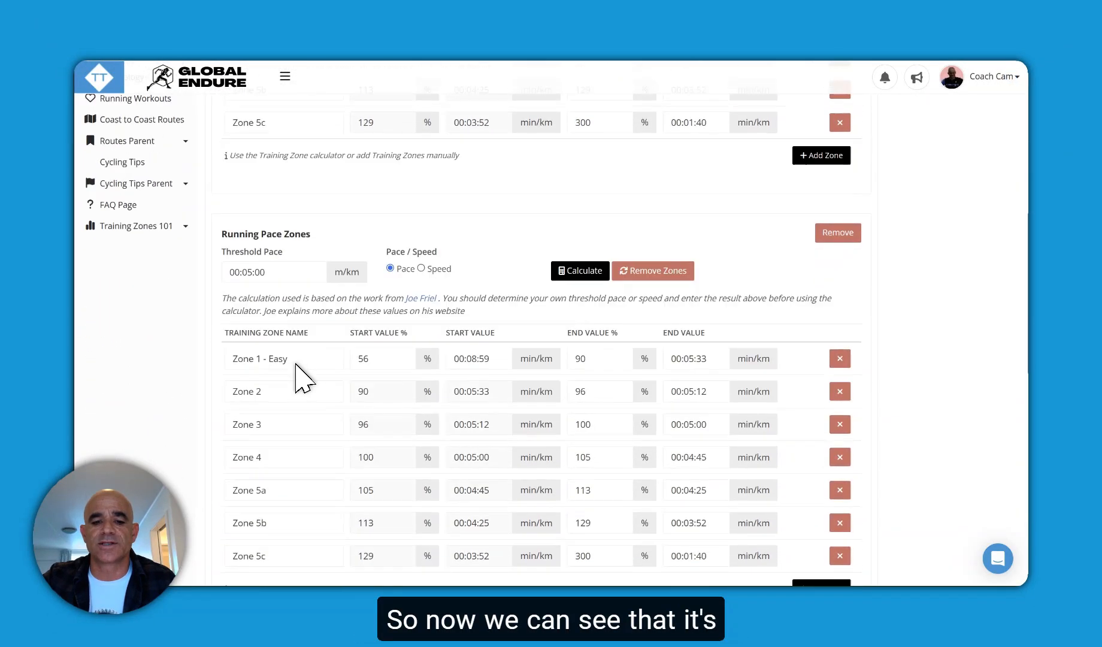
scroll(297, 376, "down", 3)
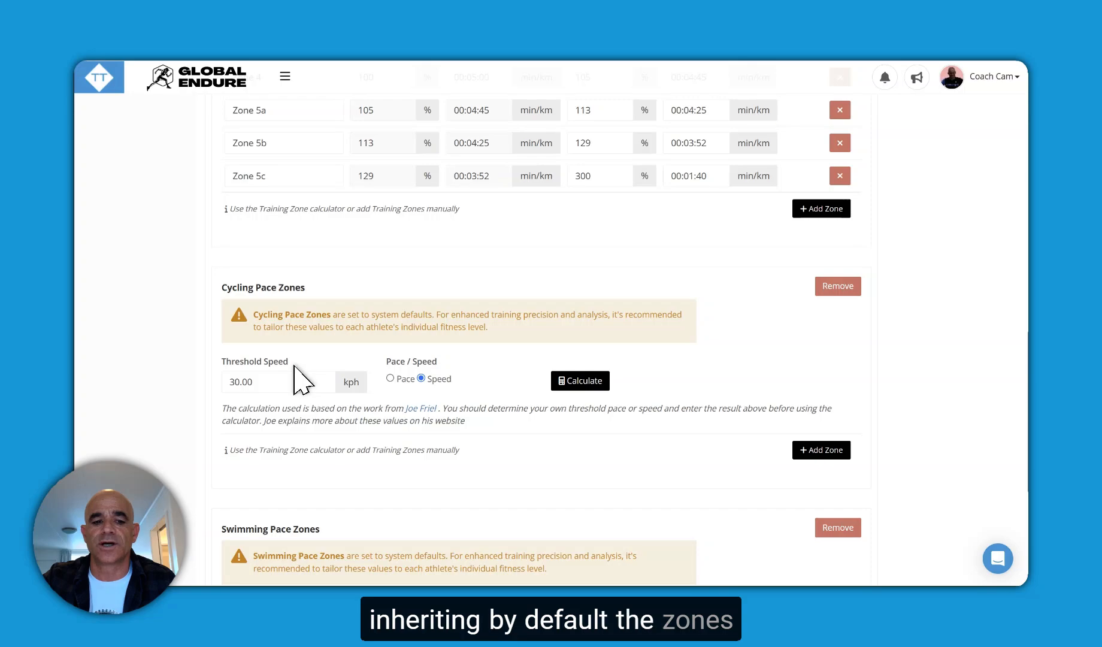
scroll(297, 378, "up", 11)
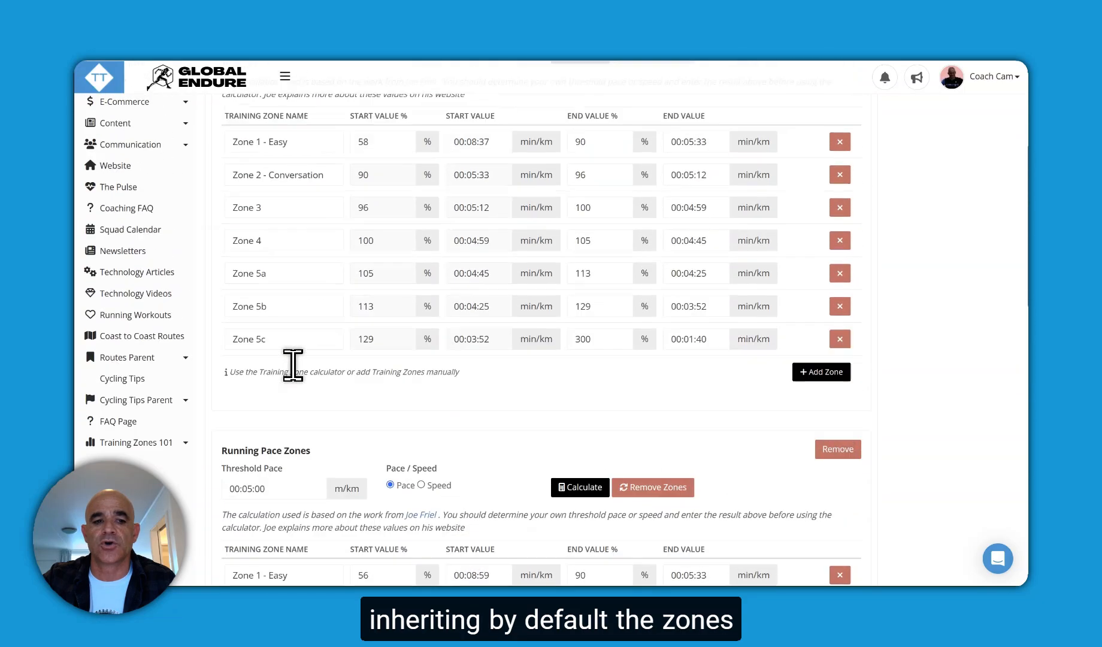
scroll(293, 366, "down", 14)
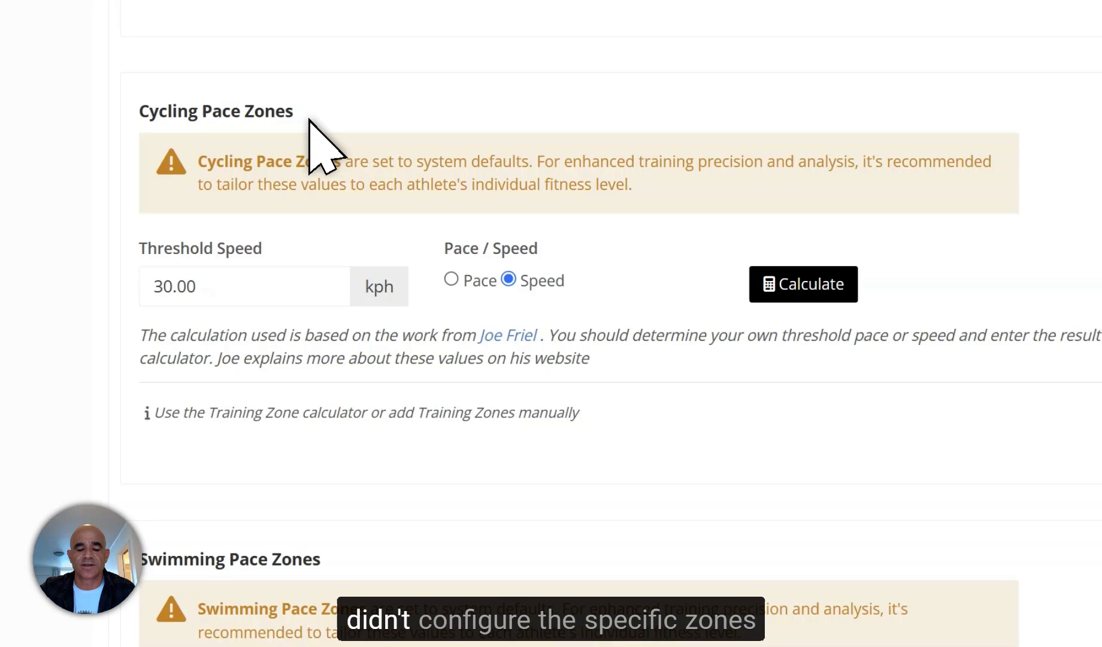
left_click_drag(306, 160, 262, 160)
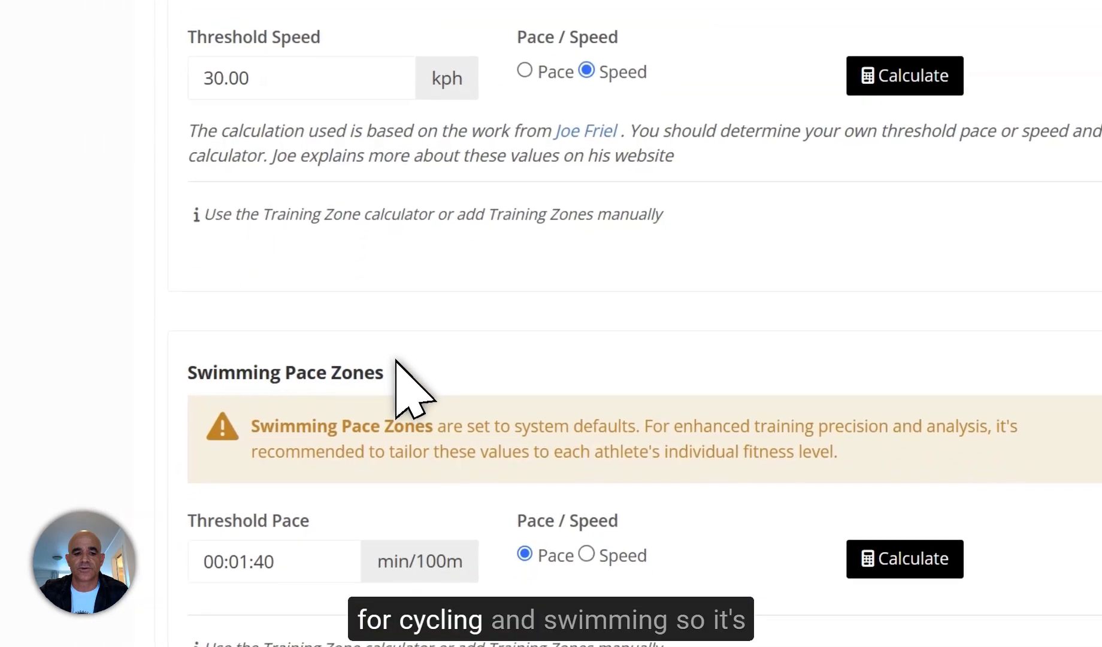
left_click_drag(321, 587, 133, 580)
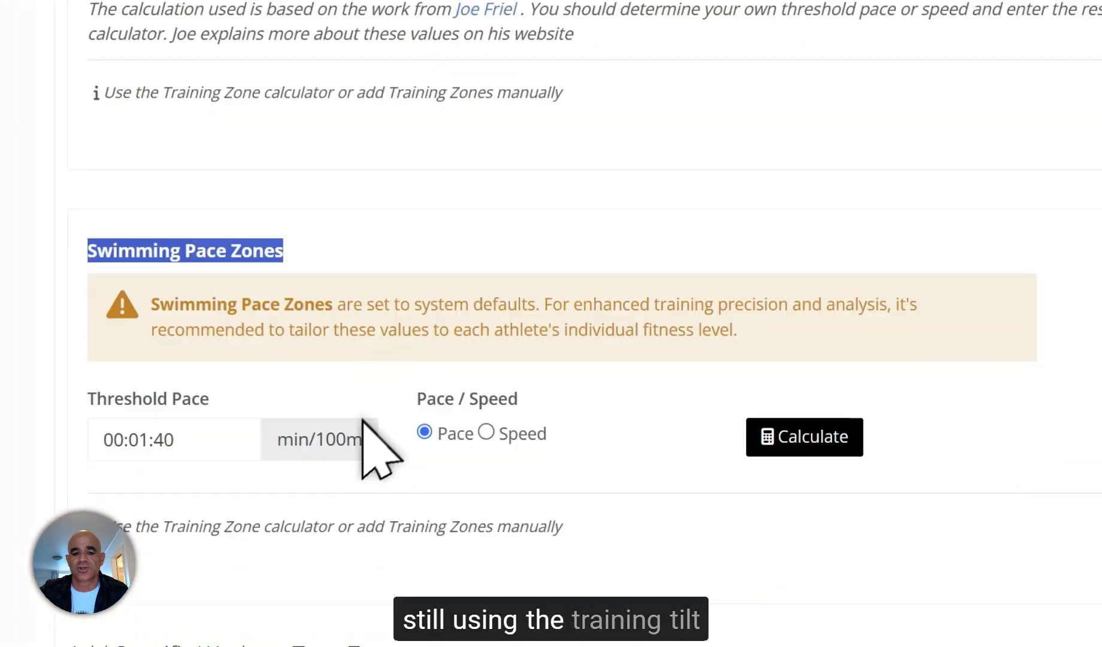
scroll(359, 470, "up", 6)
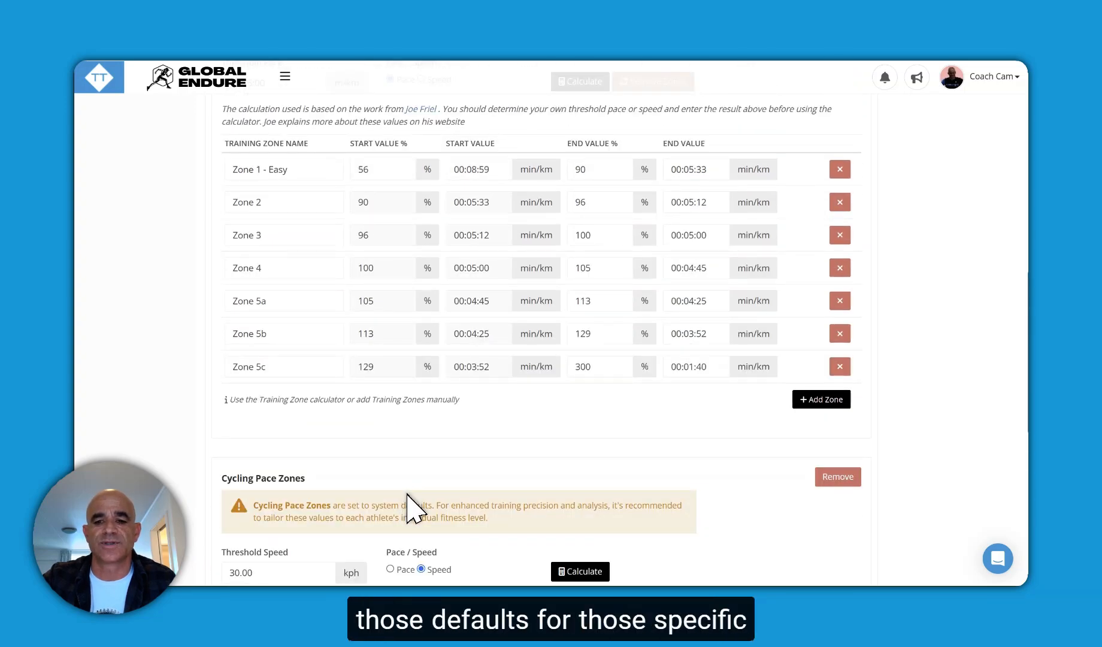
scroll(407, 495, "up", 2)
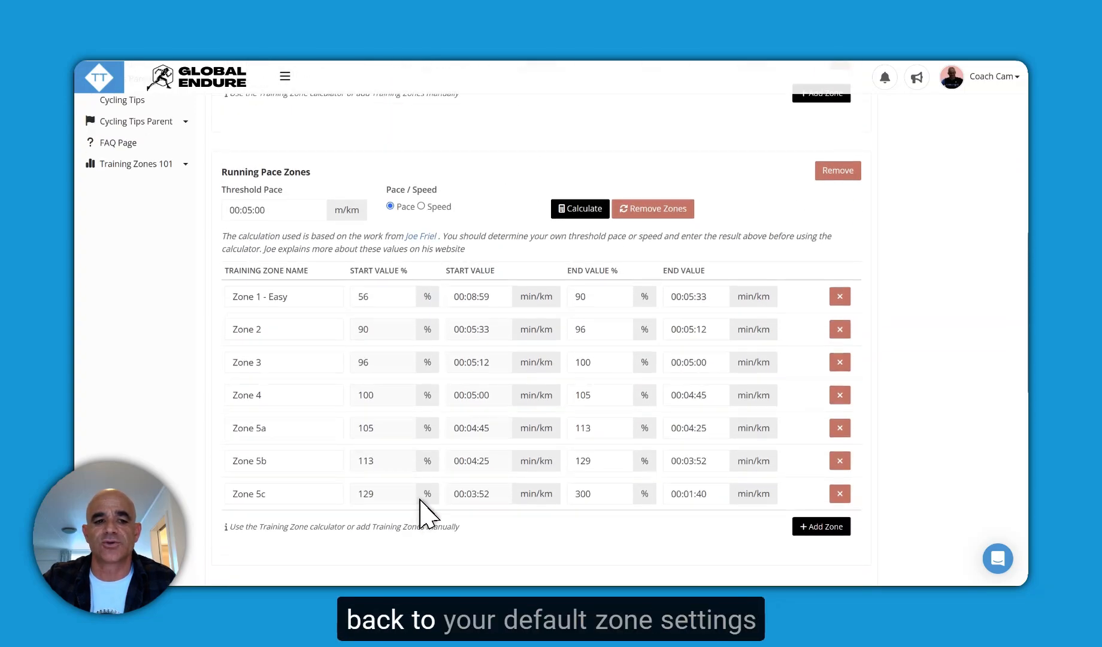
scroll(423, 512, "up", 8)
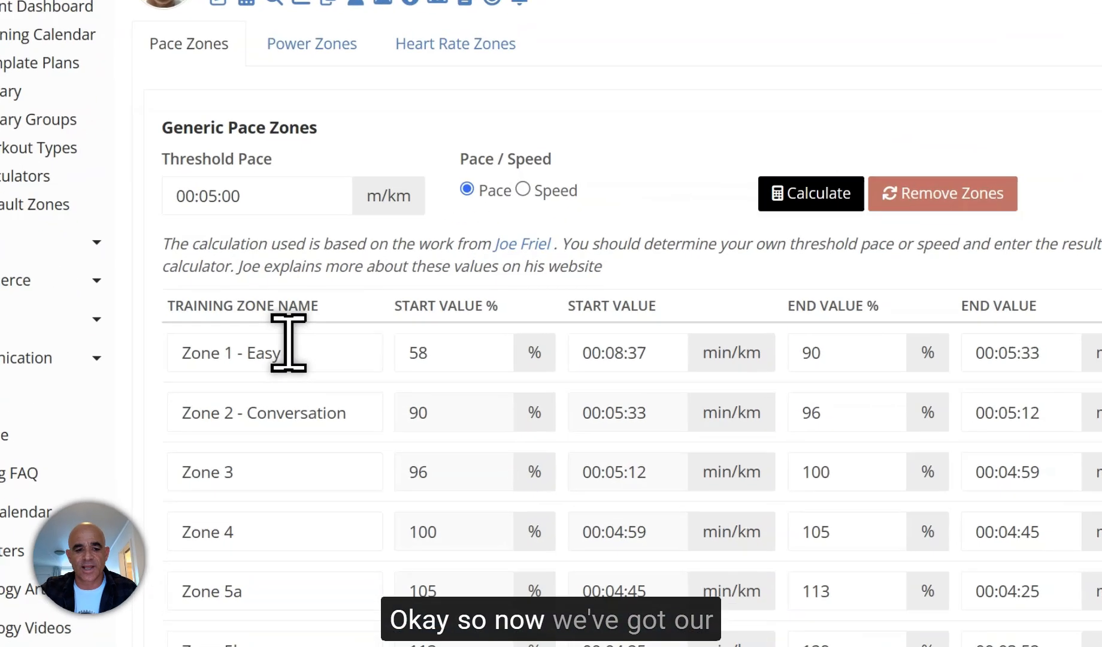
left_click_drag(290, 372, 230, 373)
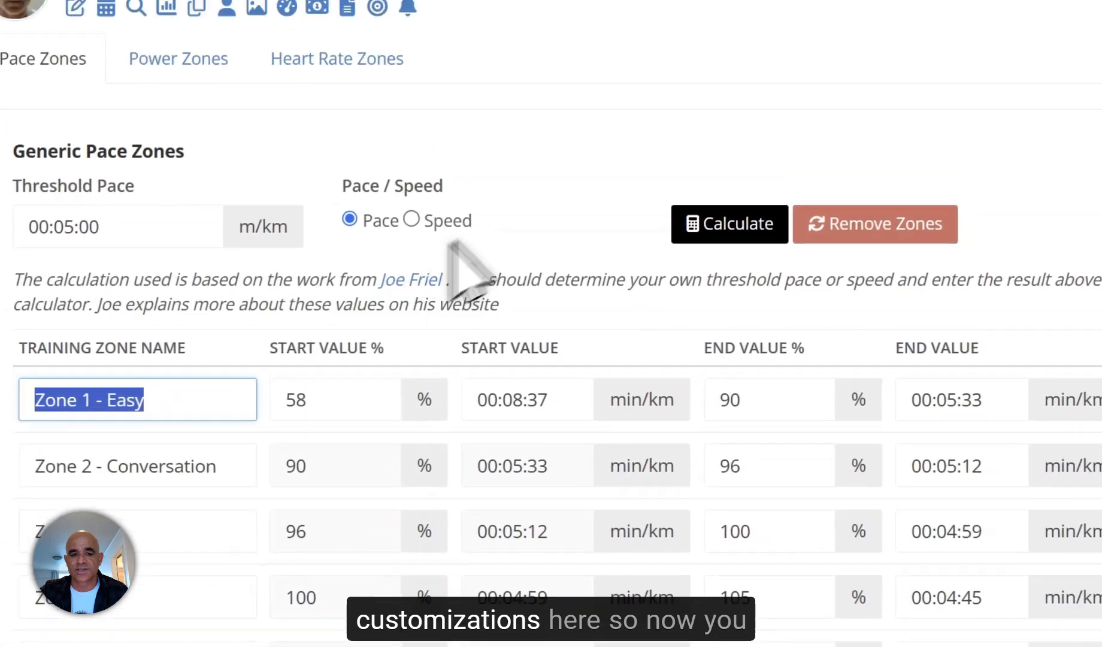
left_click(629, 123)
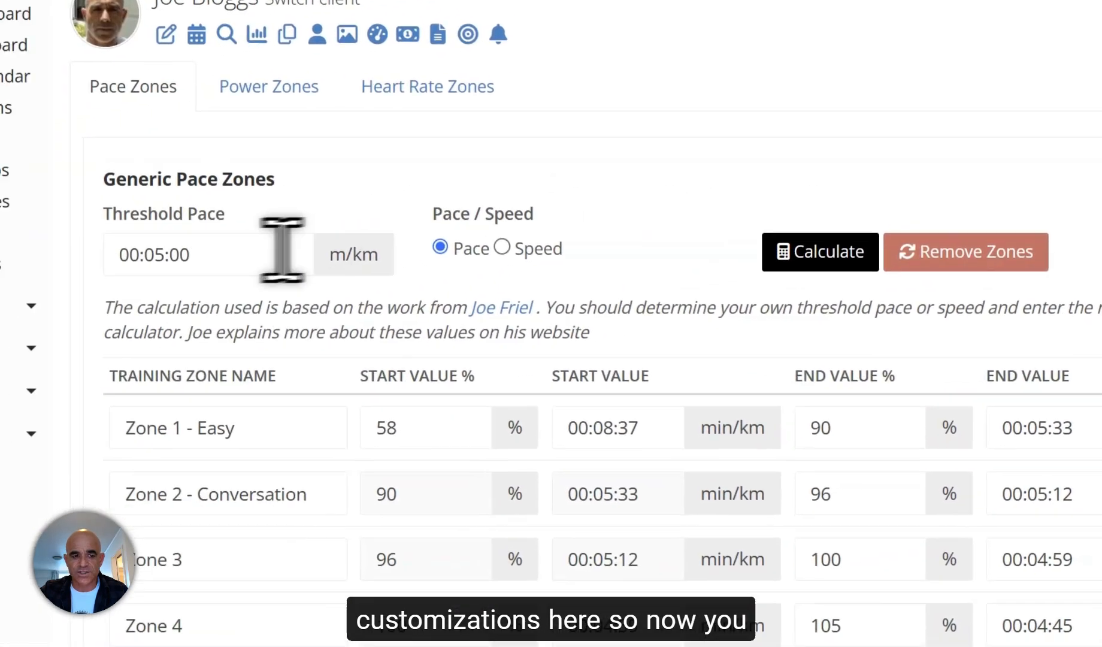
- Set the client's generic threshold pace to 00:04:30 m/km and recalculate the generic pace zones
left_click(282, 249)
scroll(173, 378, "up", 2)
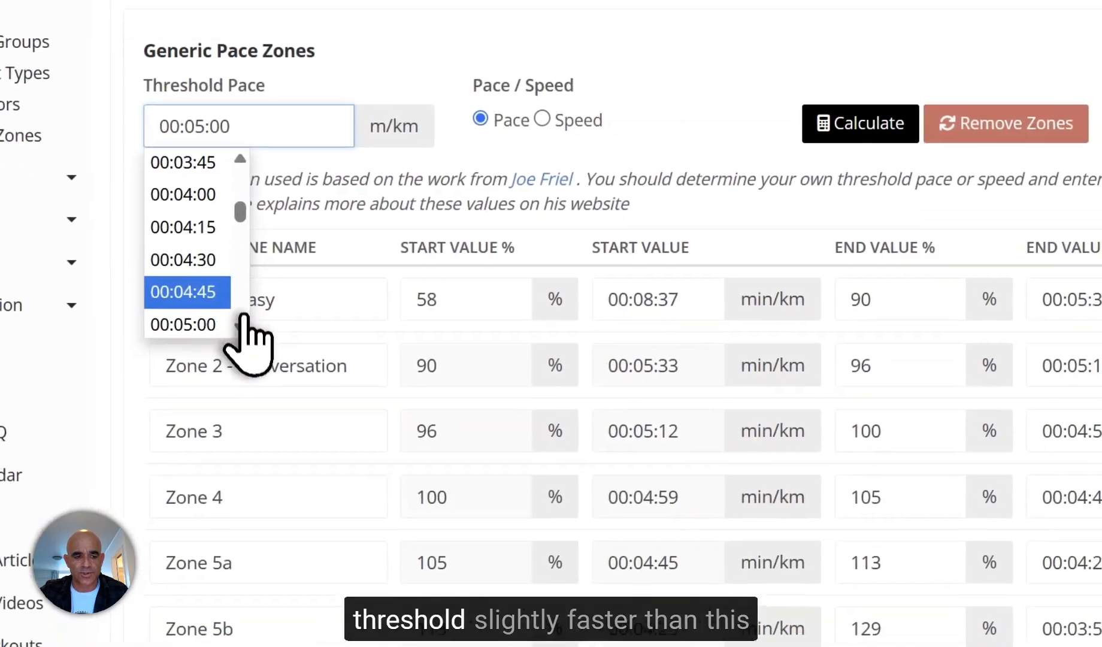
left_click(209, 259)
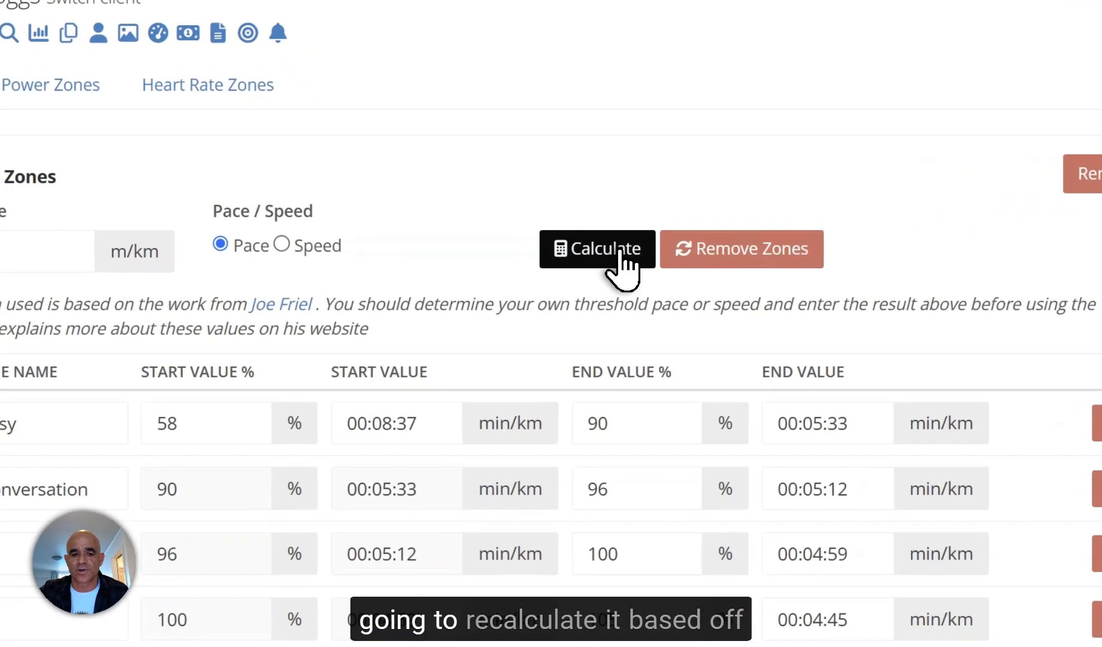
left_click(583, 285)
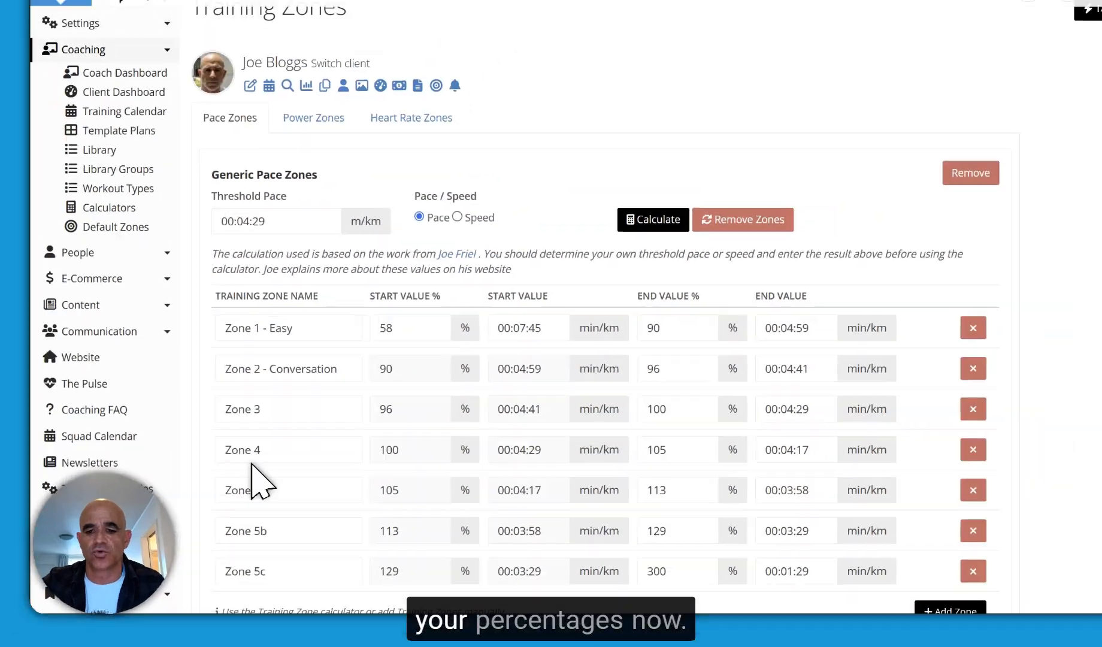
- Review the names, percentages and pace values of the client's recalculated generic pace zones
scroll(456, 463, "down", 2)
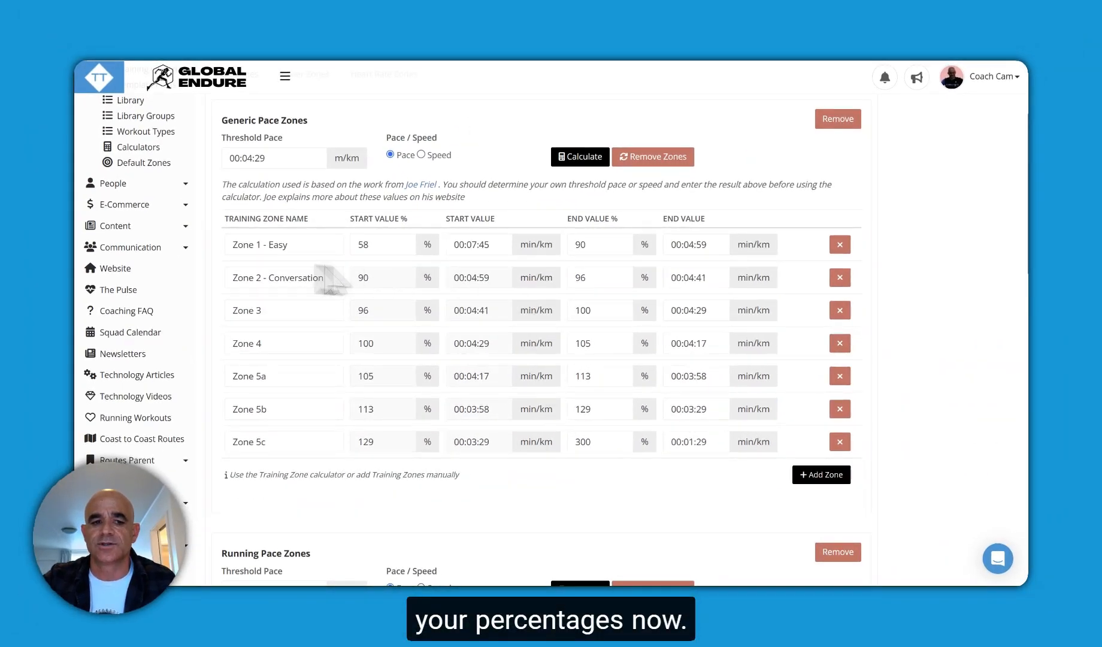
scroll(508, 180, "up", 2)
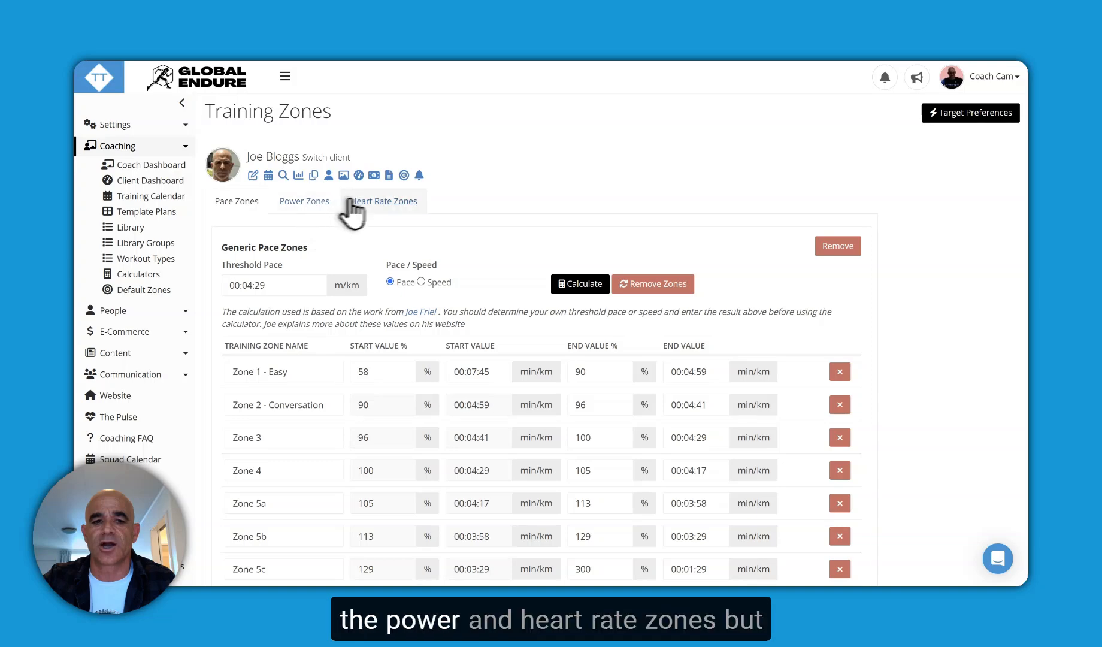
scroll(268, 419, "down", 2)
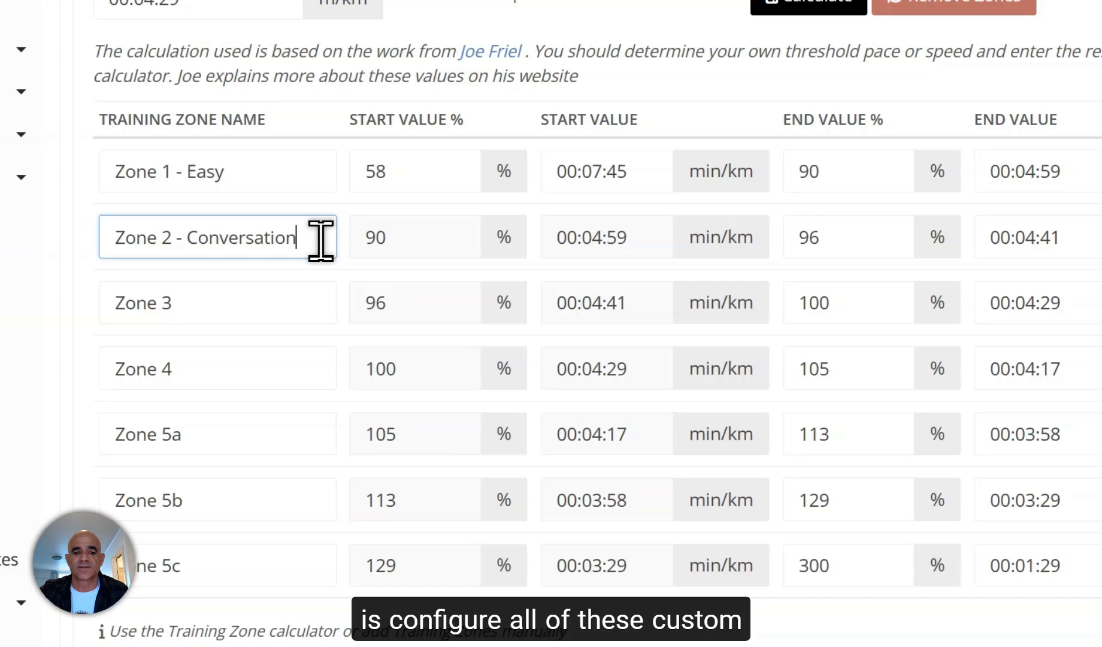
left_click_drag(337, 278, 232, 277)
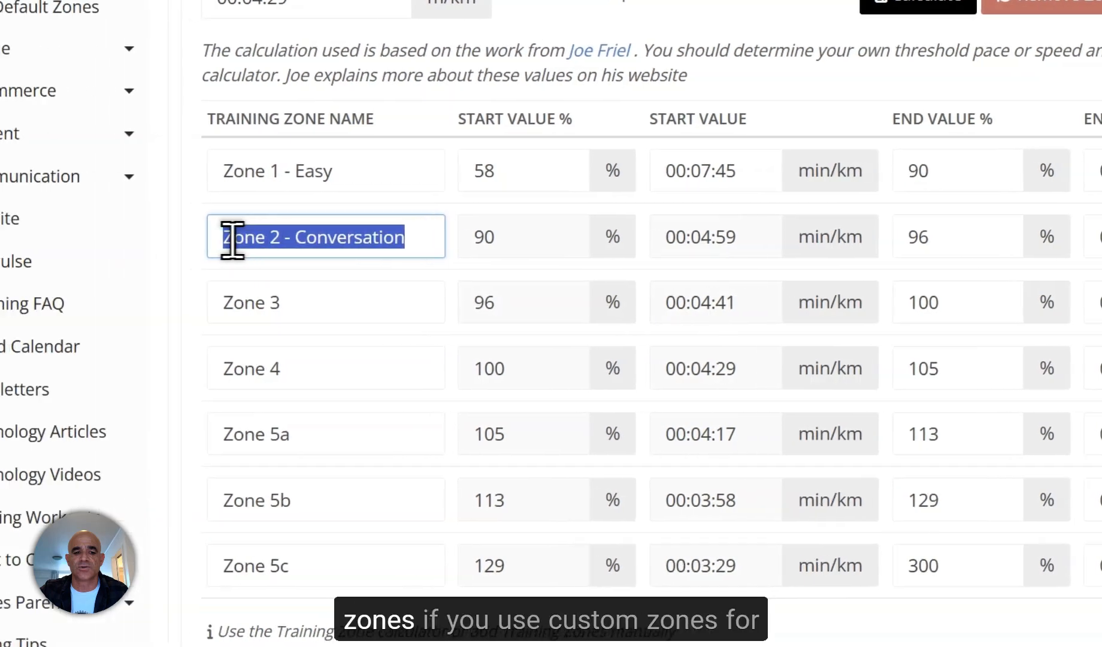
left_click(255, 264)
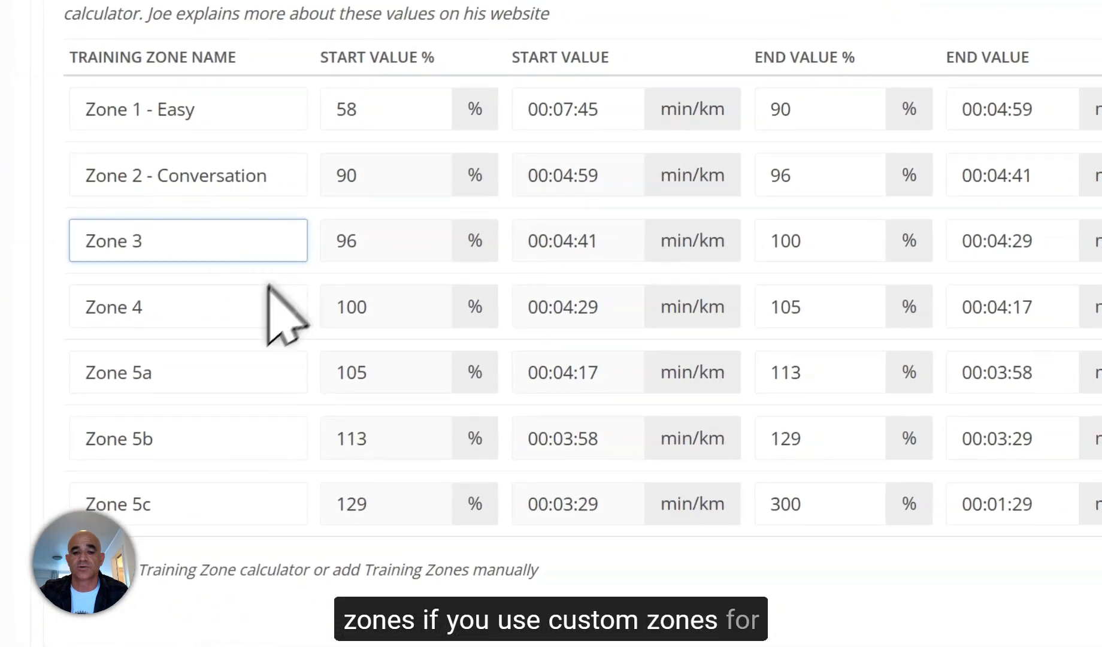
scroll(423, 428, "up", 3)
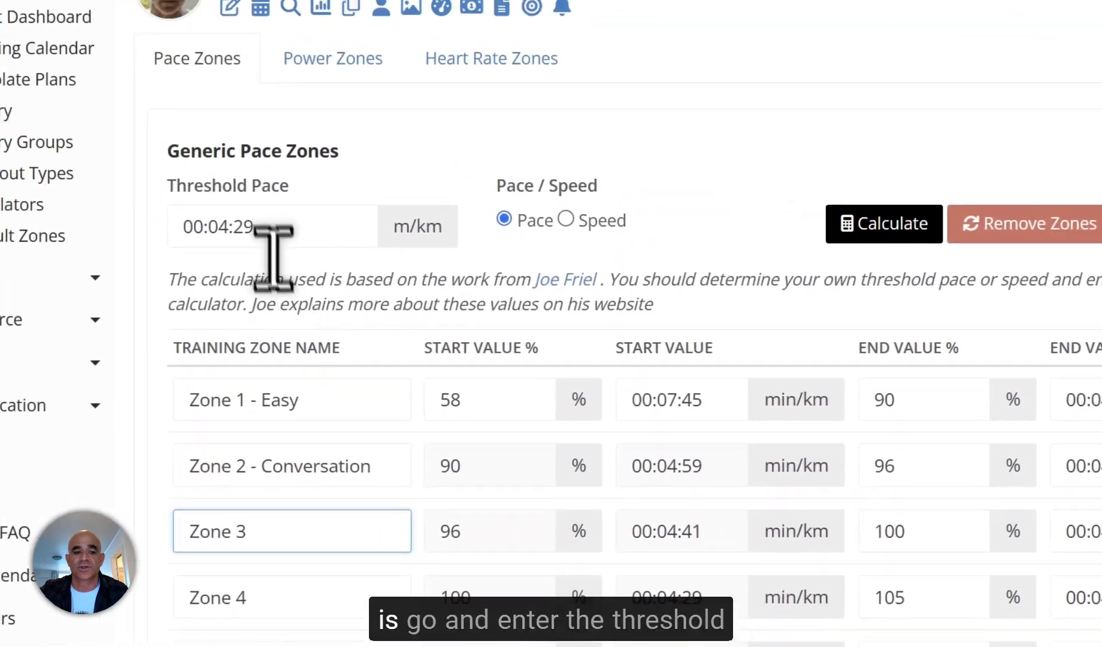
left_click(307, 264)
left_click(773, 191)
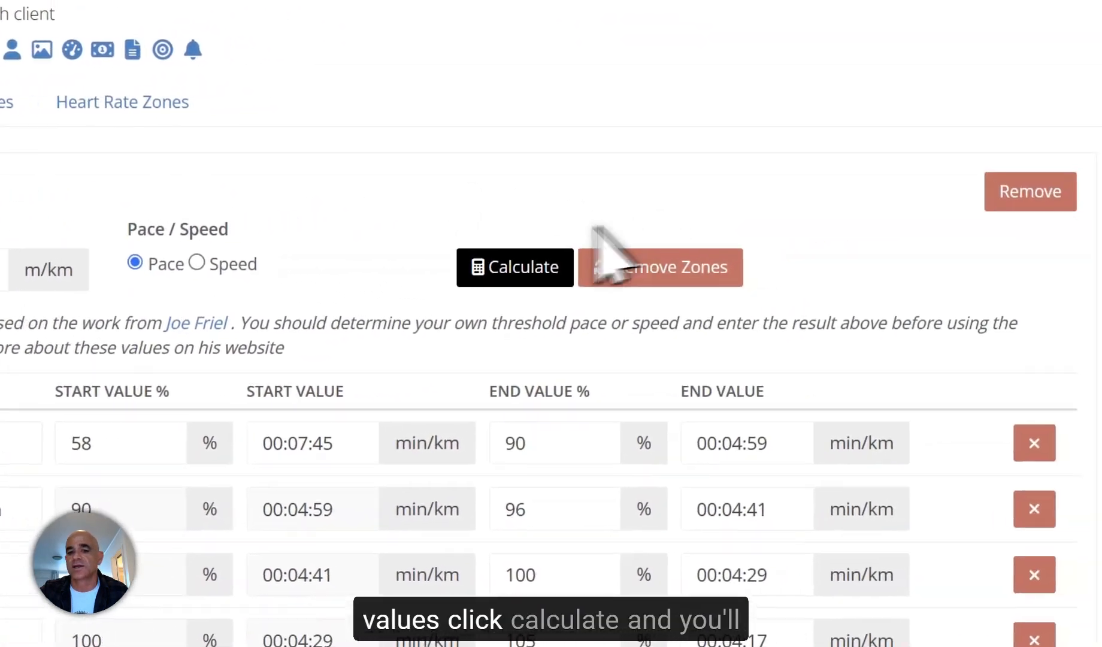